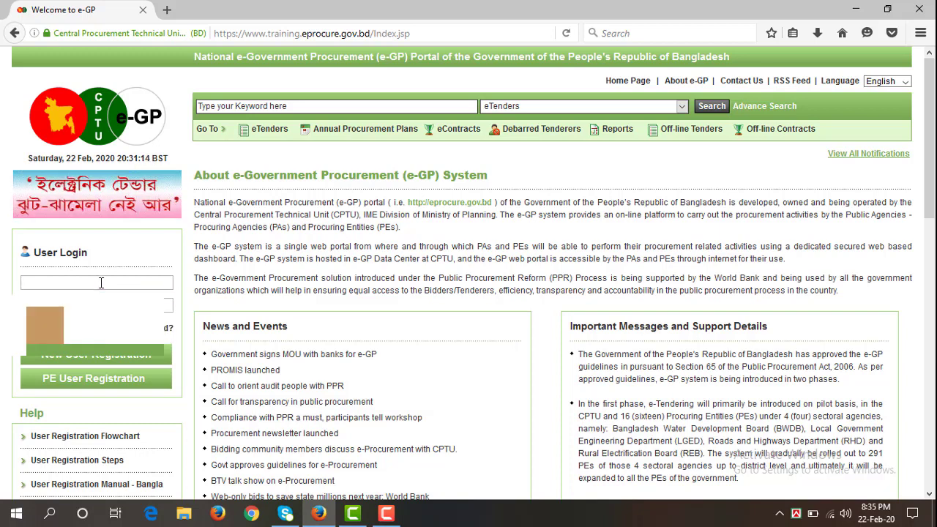
Step: Log in to the e-GP portal with the saved account e-mail and password
{"action": "key", "text": "Down"}
{"action": "key", "text": "Return"}
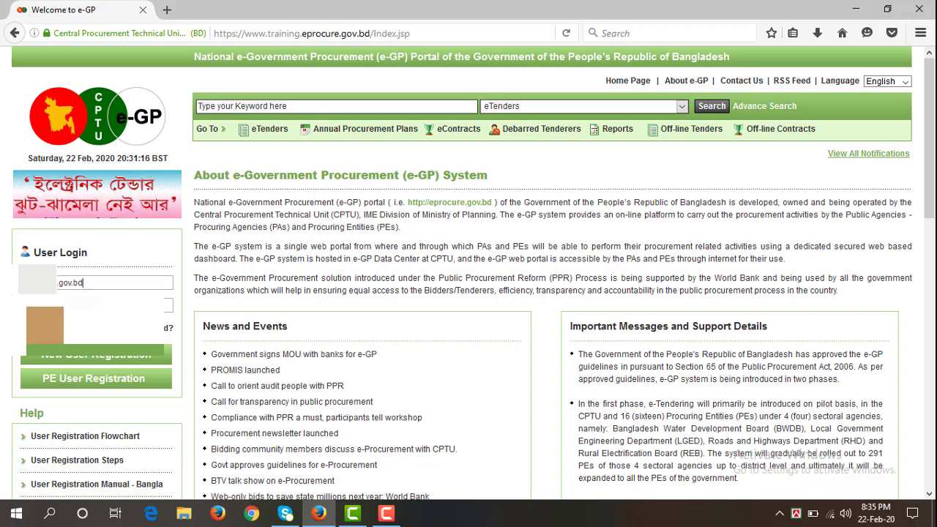
{"action": "key", "text": "Return"}
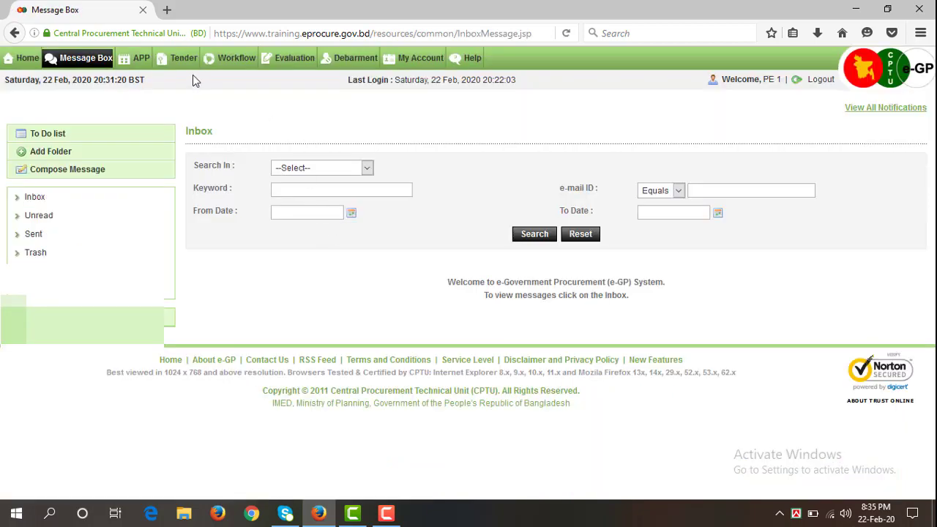
Step: Open the My APP page listing the account's own annual procurement plans
{"action": "mouse_move", "coordinate": [184, 65]}
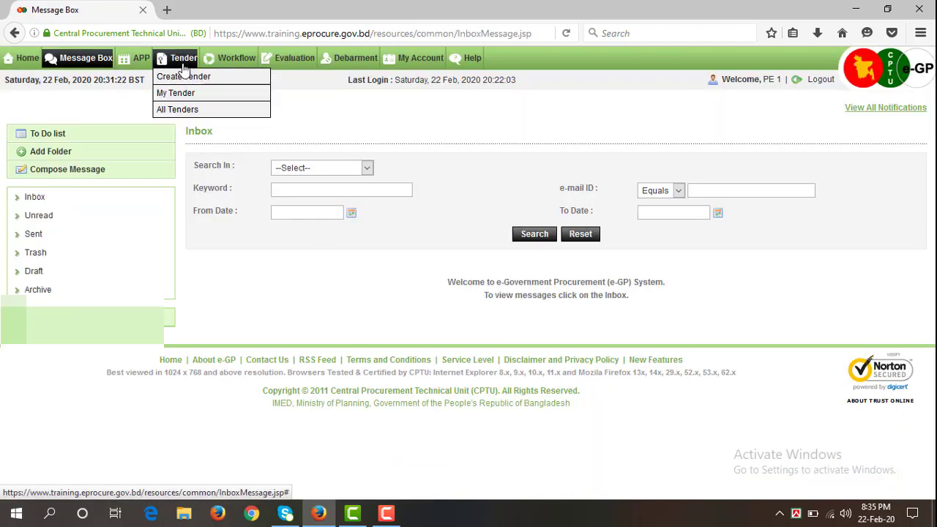
{"action": "mouse_move", "coordinate": [150, 68]}
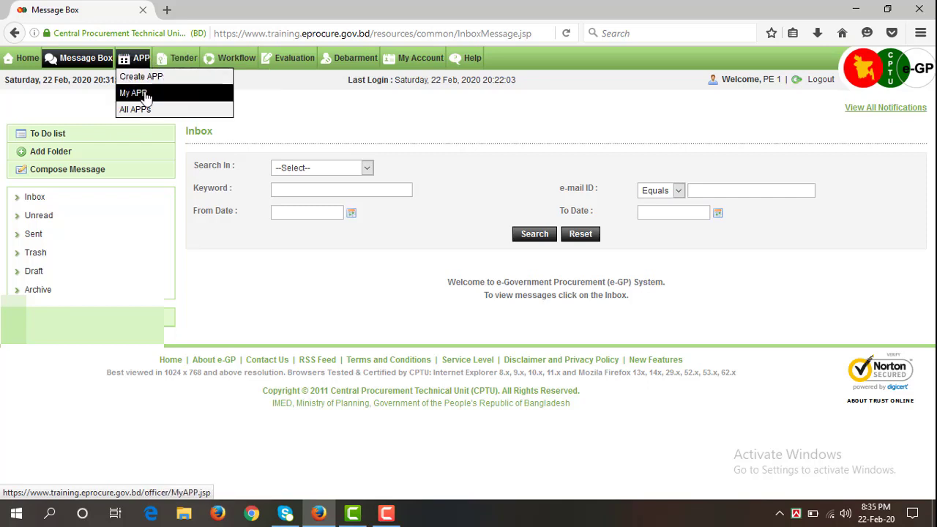
{"action": "left_click", "coordinate": [139, 93]}
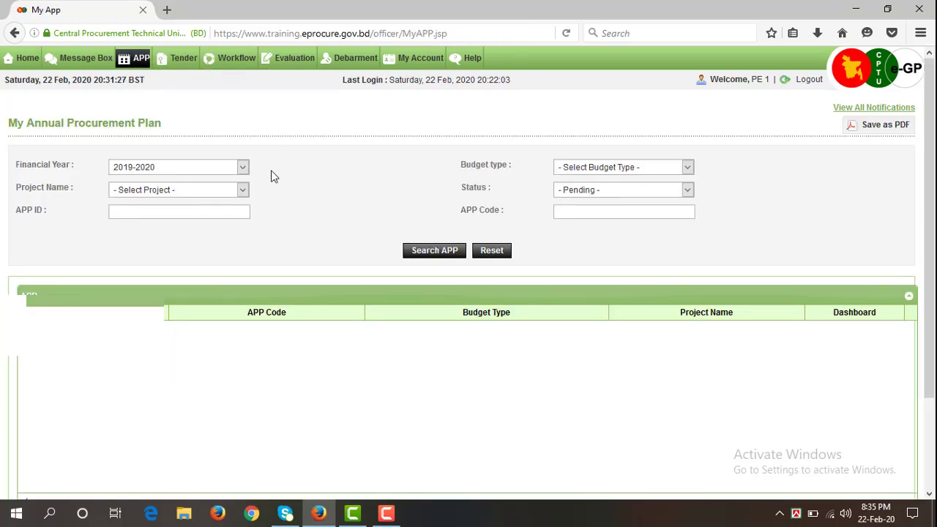
Step: Search the annual procurement plans for financial year 2019-2020 with status Approved
{"action": "left_click", "coordinate": [243, 170]}
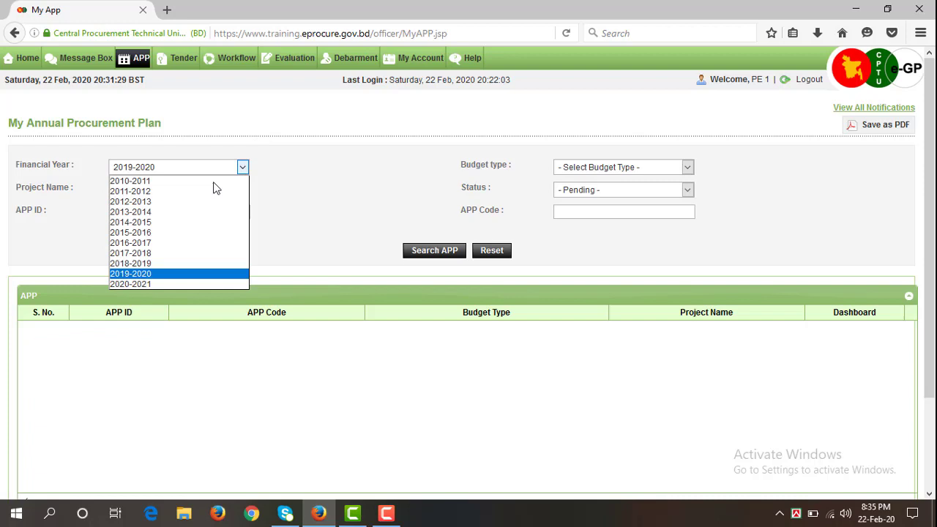
{"action": "left_click", "coordinate": [148, 274]}
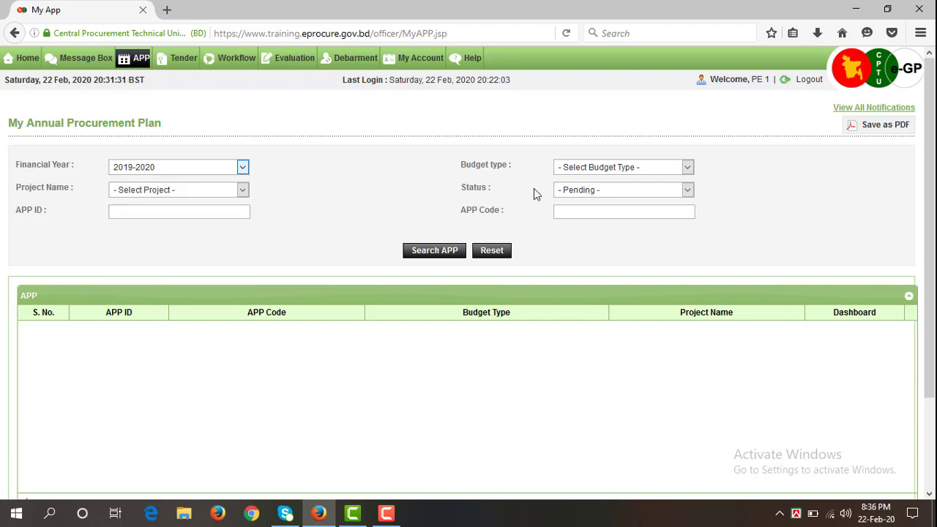
{"action": "left_click", "coordinate": [582, 192]}
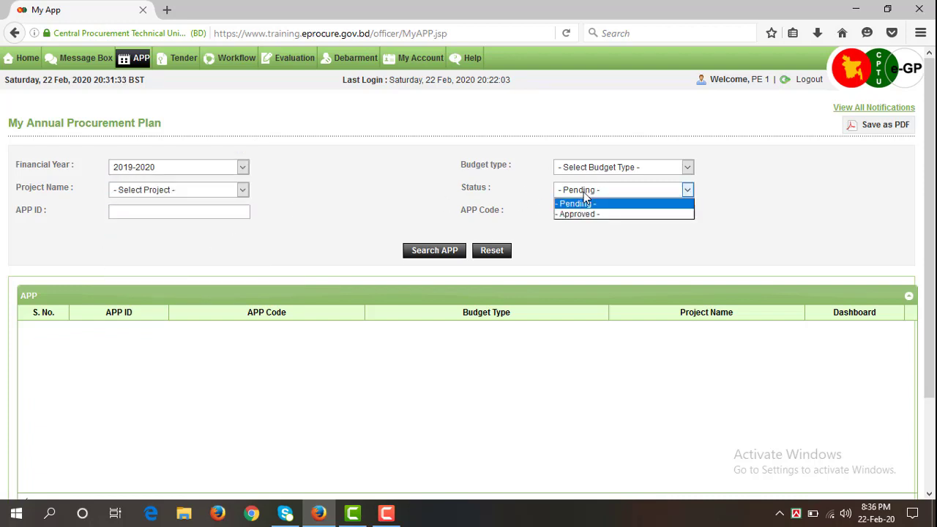
{"action": "left_click", "coordinate": [581, 212]}
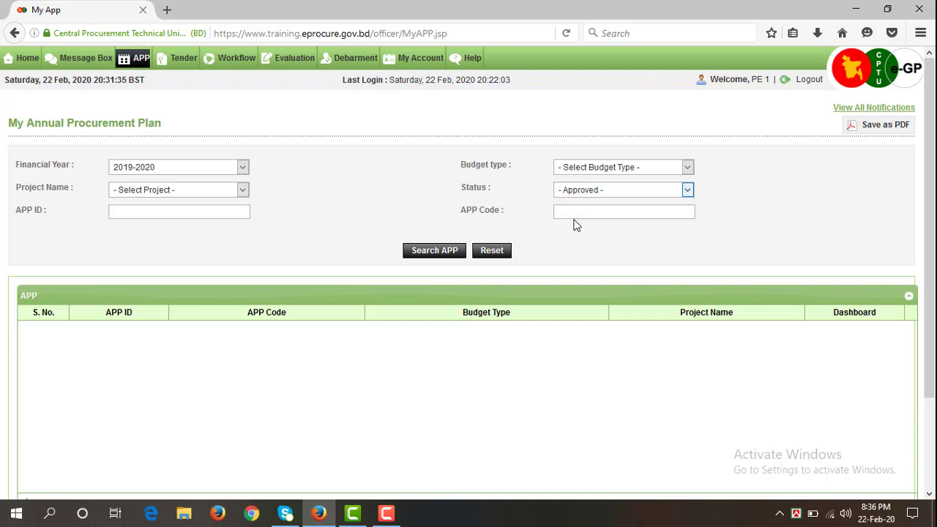
{"action": "left_click", "coordinate": [436, 252]}
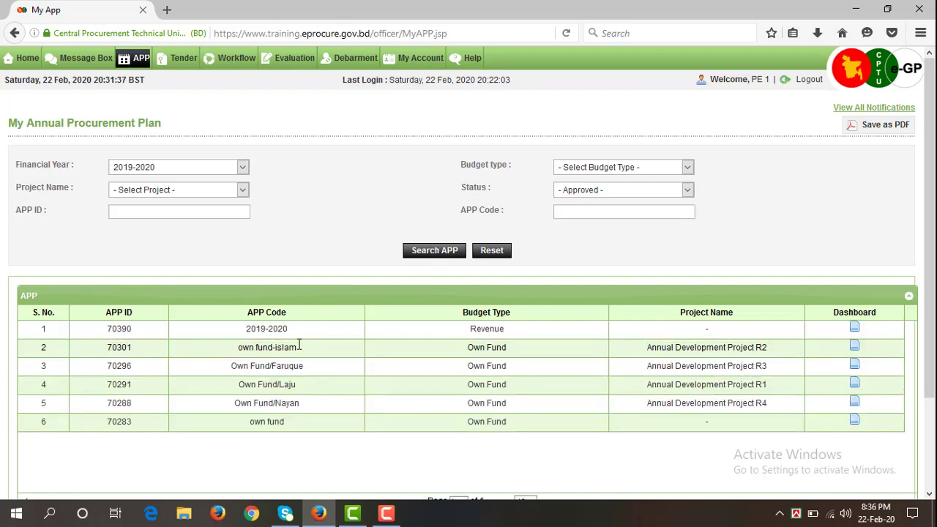
Step: Open the dashboard of the Revenue plan with APP code 2019-2020 and start adding a new package
{"action": "left_click", "coordinate": [854, 330]}
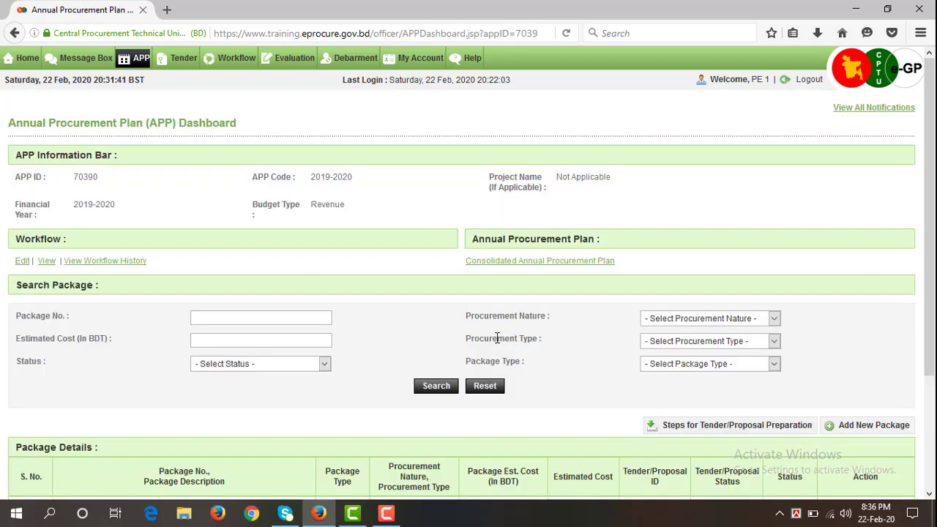
{"action": "scroll", "coordinate": [359, 312], "scroll_direction": "down", "scroll_amount": 2}
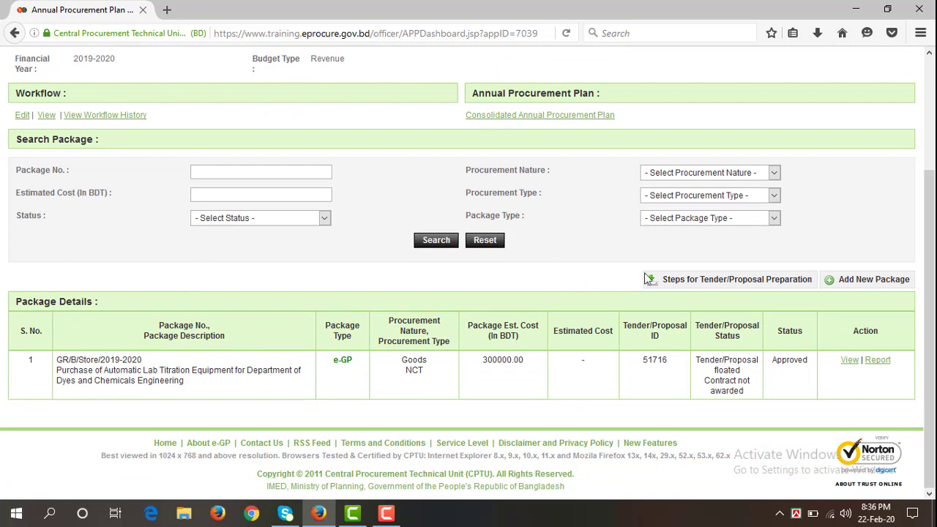
{"action": "scroll", "coordinate": [378, 194], "scroll_direction": "up", "scroll_amount": 1}
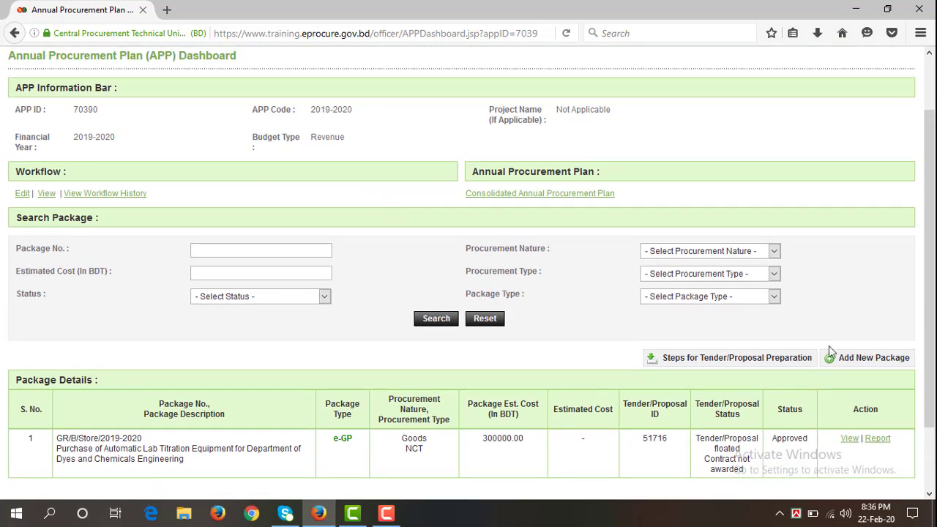
{"action": "left_click", "coordinate": [871, 364]}
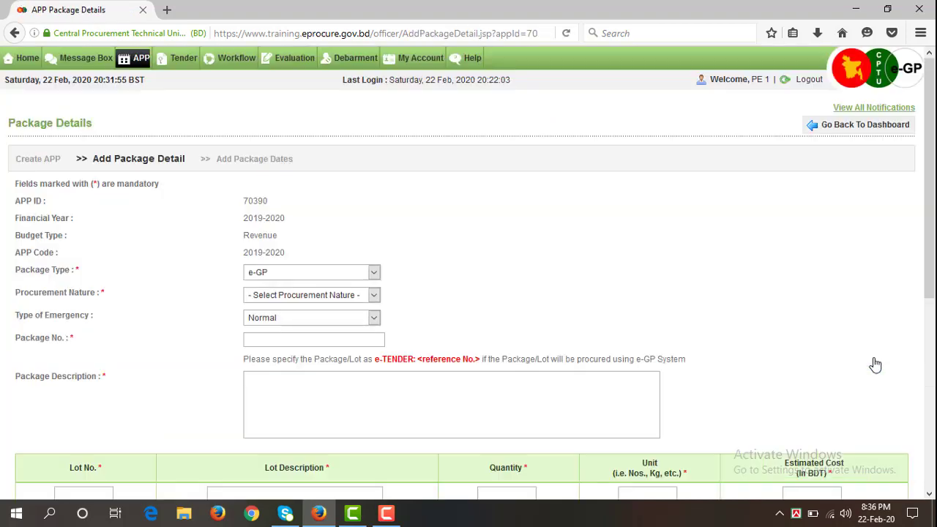
Step: Set the new package's type to e-GP and its procurement nature to Goods
{"action": "scroll", "coordinate": [468, 337], "scroll_direction": "down", "scroll_amount": 2}
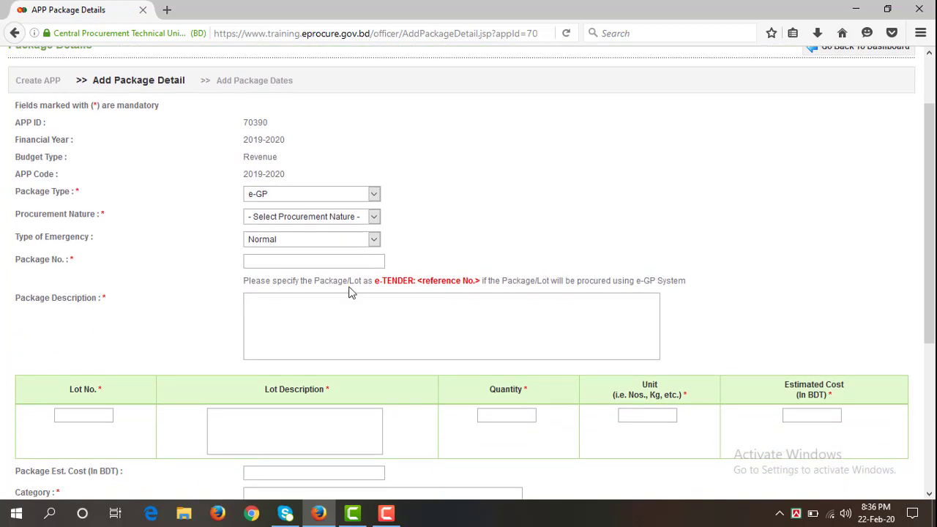
{"action": "scroll", "coordinate": [395, 217], "scroll_direction": "up", "scroll_amount": 2}
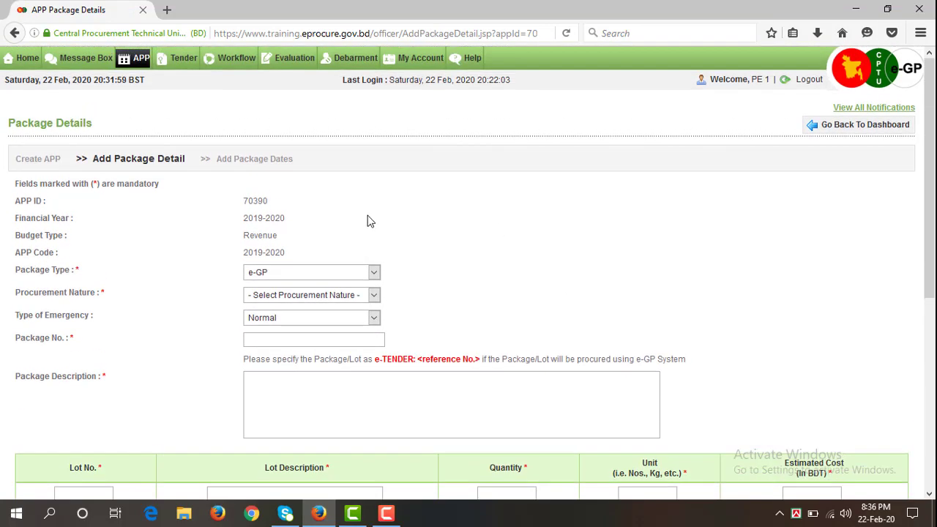
{"action": "scroll", "coordinate": [364, 216], "scroll_direction": "down", "scroll_amount": 2}
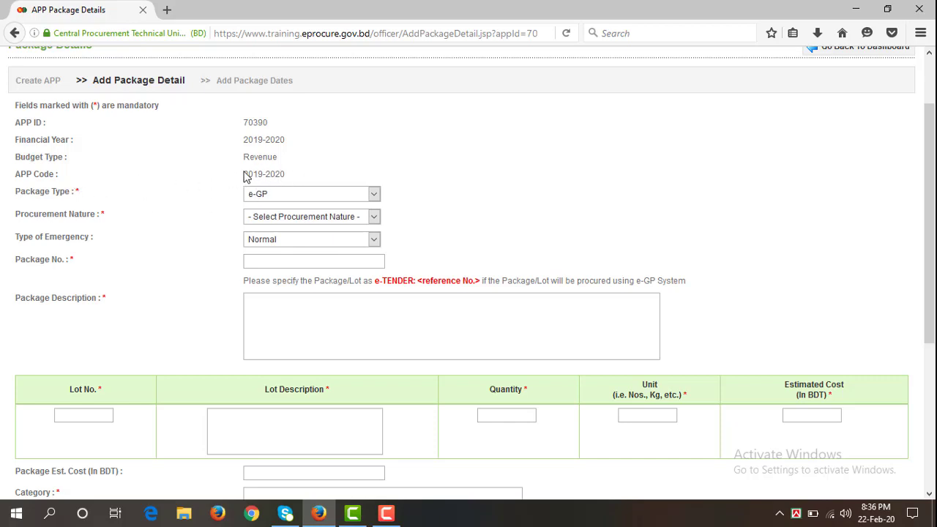
{"action": "left_click_drag", "start_coordinate": [244, 174], "coordinate": [287, 185]}
{"action": "left_click", "coordinate": [295, 185]}
{"action": "left_click", "coordinate": [279, 202]}
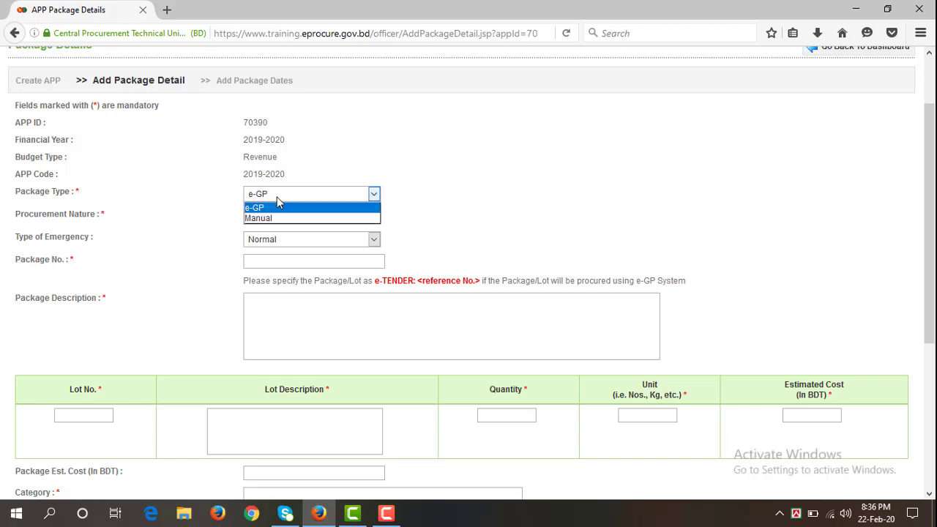
{"action": "left_click", "coordinate": [279, 206]}
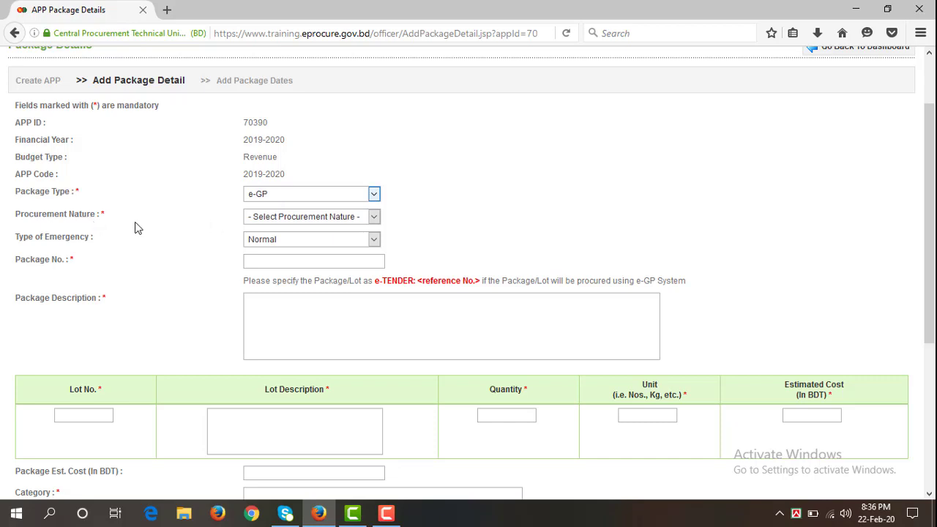
{"action": "left_click", "coordinate": [296, 221]}
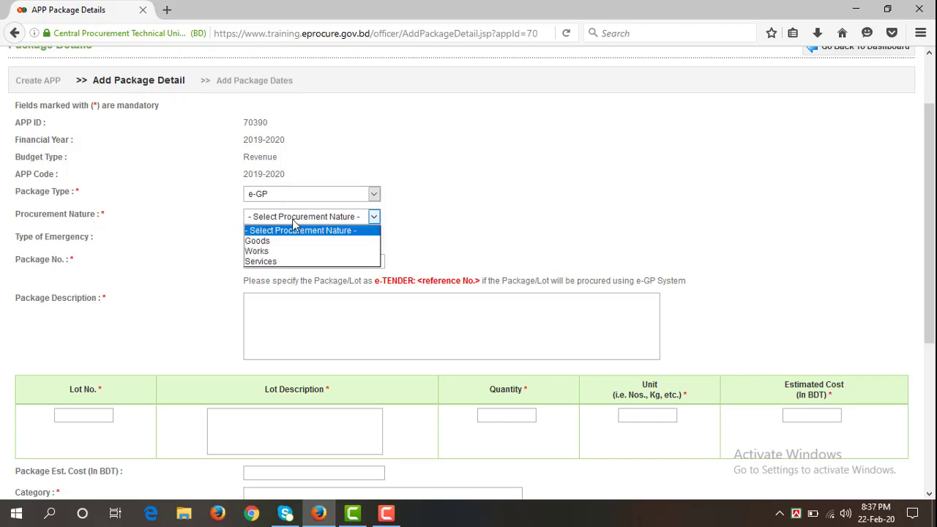
{"action": "left_click", "coordinate": [265, 244]}
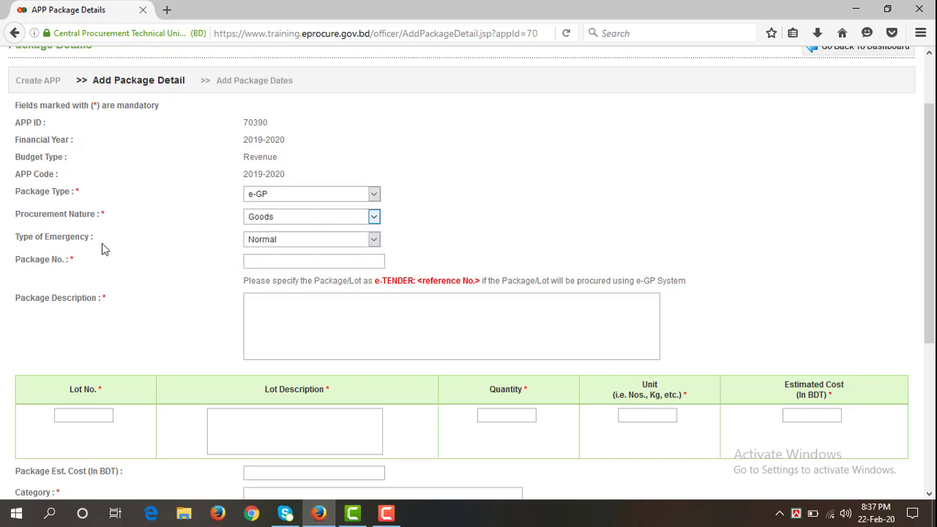
Step: Enter the package number 2019-2020-Paper and the package description "Supply of 4 Kinds of Paper."
{"action": "left_click", "coordinate": [264, 263]}
{"action": "type", "text": "2019-2020"}
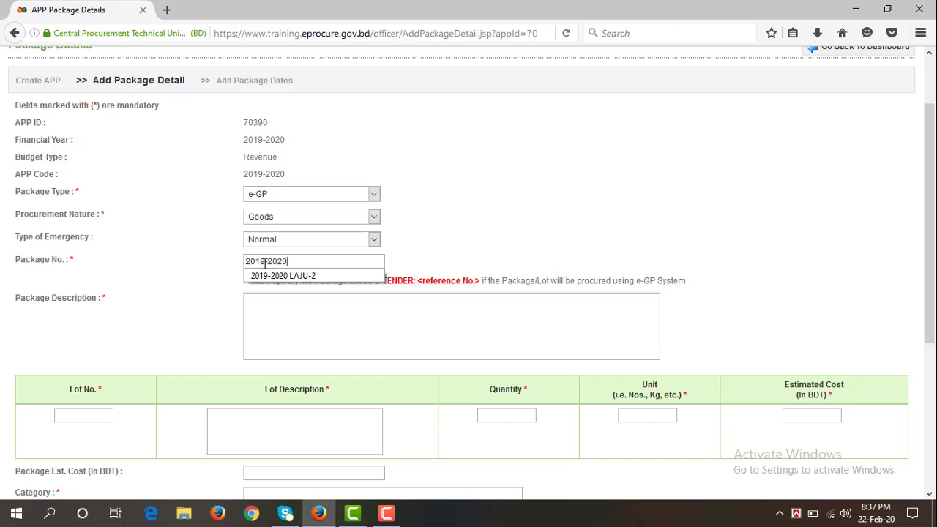
{"action": "type", "text": "-"}
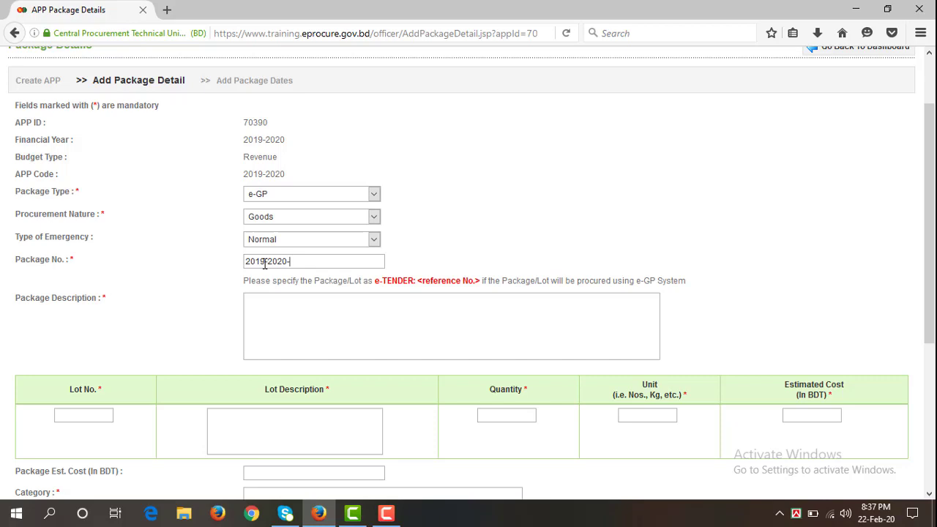
{"action": "type", "text": "Paper"}
{"action": "left_click", "coordinate": [289, 300]}
{"action": "type", "text": "of "}
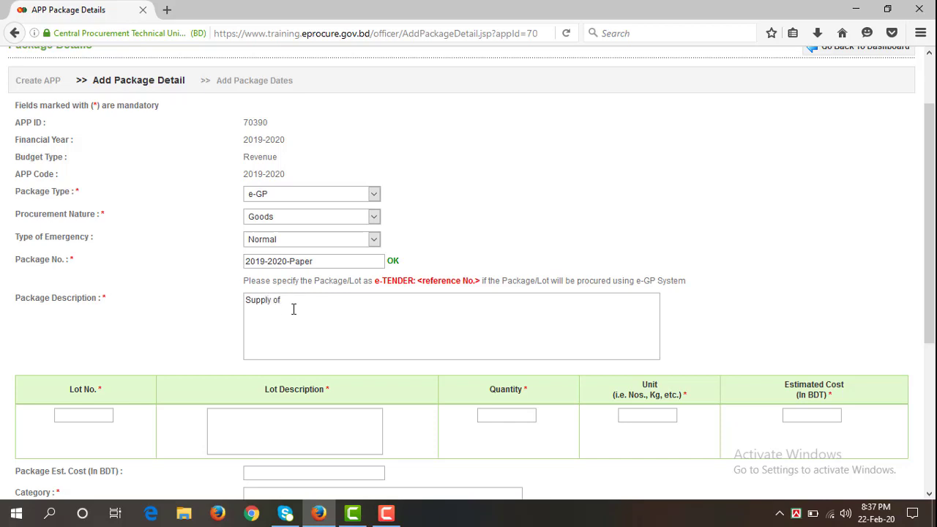
{"action": "type", "text": "4 Kinds of Paper"}
Step: Enter lot number 1 and copy the package description "Supply of 4 Kinds of Paper." into the lot description
{"action": "scroll", "coordinate": [372, 346], "scroll_direction": "down", "scroll_amount": 2}
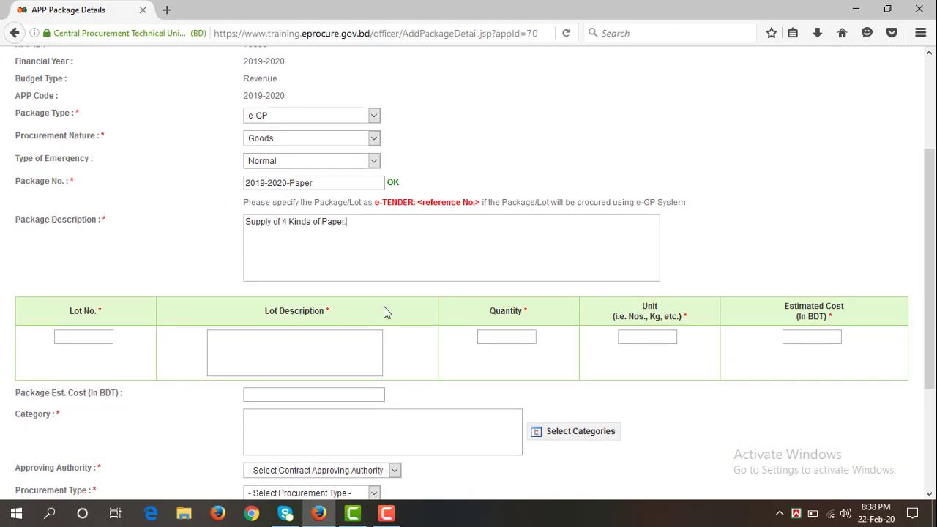
{"action": "left_click", "coordinate": [85, 336]}
{"action": "left_click", "coordinate": [73, 353]}
{"action": "left_click", "coordinate": [257, 339]}
{"action": "left_click_drag", "start_coordinate": [347, 226], "coordinate": [244, 228]}
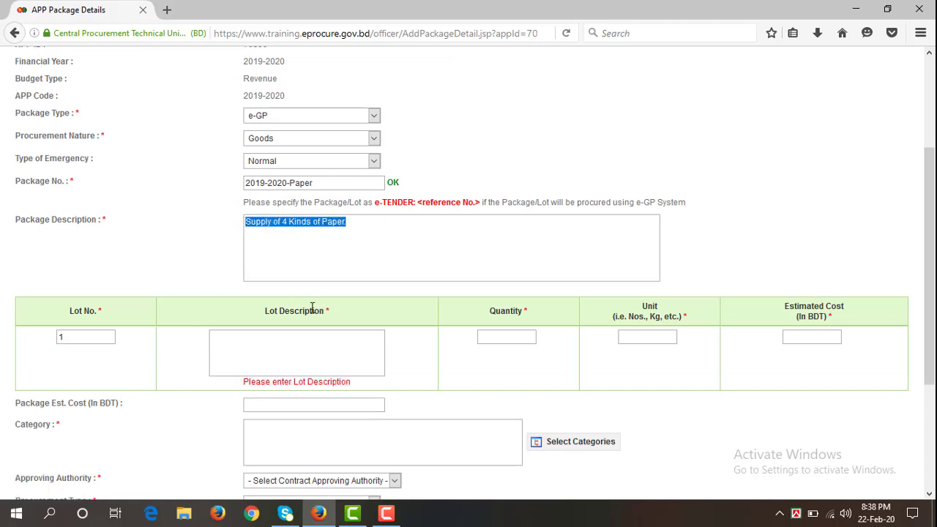
{"action": "left_click", "coordinate": [288, 340]}
{"action": "type", "text": "Supply of 4 Kinds of Paper."}
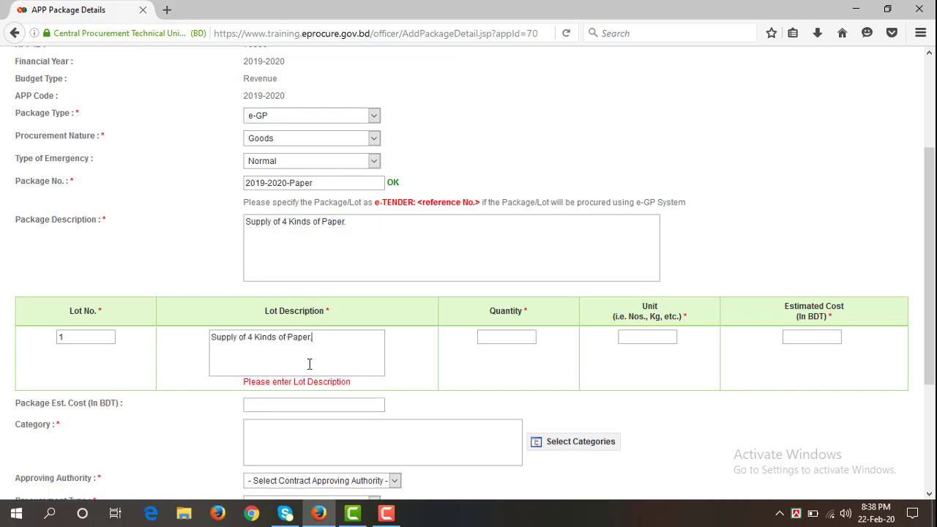
Step: Set the lot's quantity to 4 and its unit to Nos
{"action": "left_click", "coordinate": [521, 340]}
{"action": "left_click", "coordinate": [520, 338]}
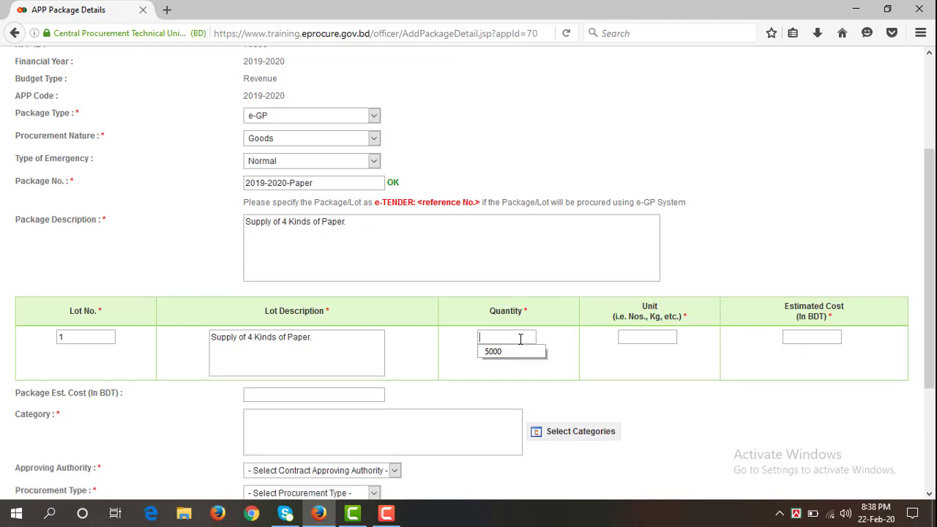
{"action": "left_click", "coordinate": [520, 338]}
{"action": "left_click", "coordinate": [645, 340]}
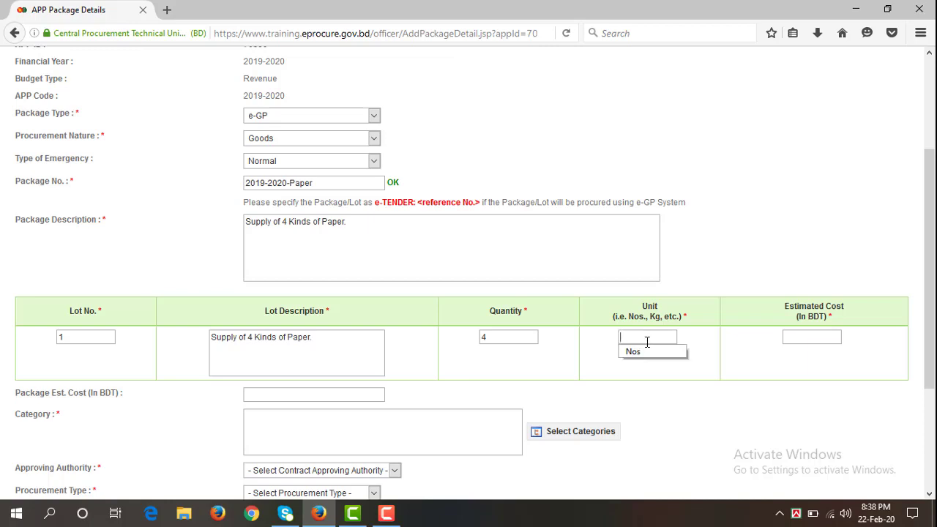
{"action": "type", "text": "E"}
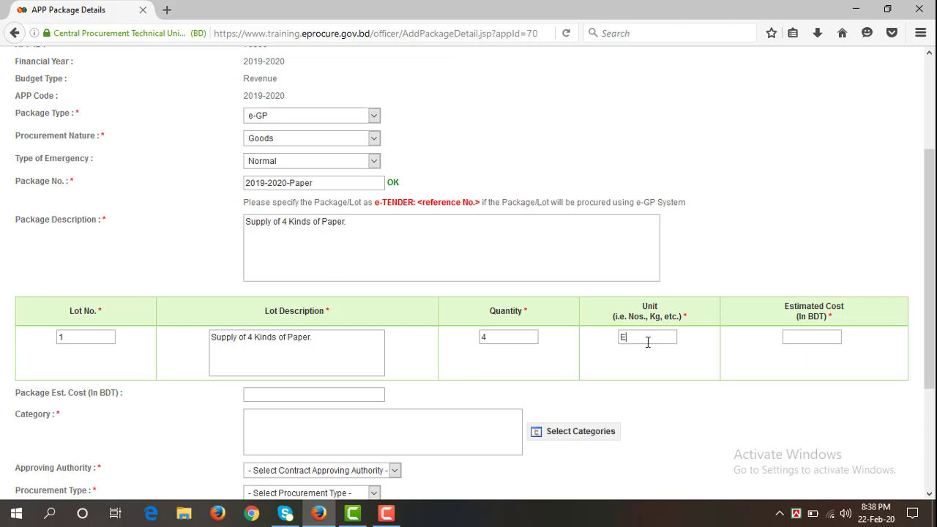
{"action": "type", "text": "N"}
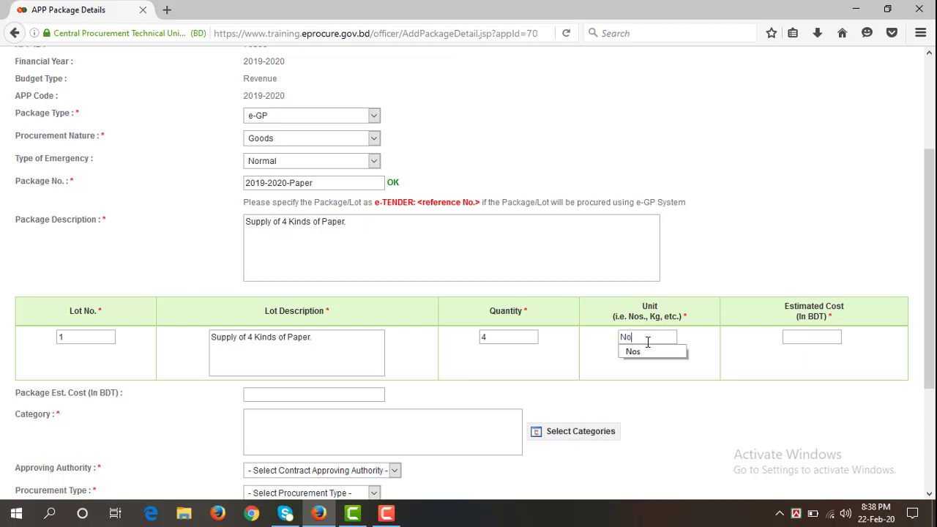
{"action": "type", "text": "o"}
{"action": "left_click", "coordinate": [651, 354]}
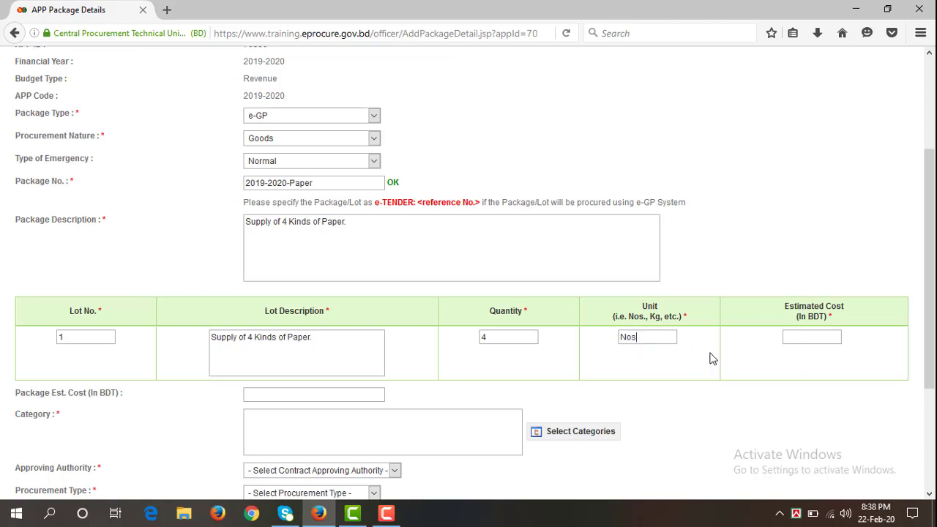
Step: Set the lot's estimated cost to 1000000 BDT and have the package estimated cost calculated from it
{"action": "left_click", "coordinate": [799, 338]}
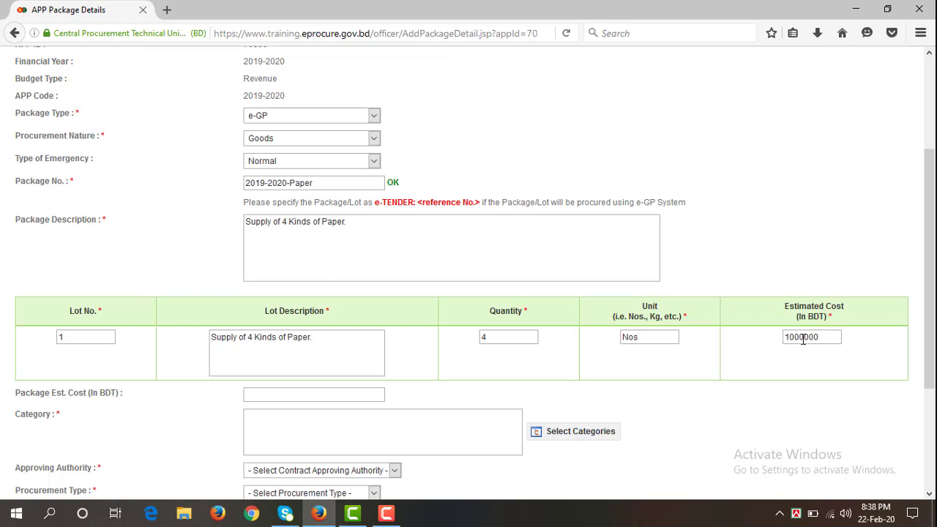
{"action": "scroll", "coordinate": [410, 366], "scroll_direction": "down", "scroll_amount": 2}
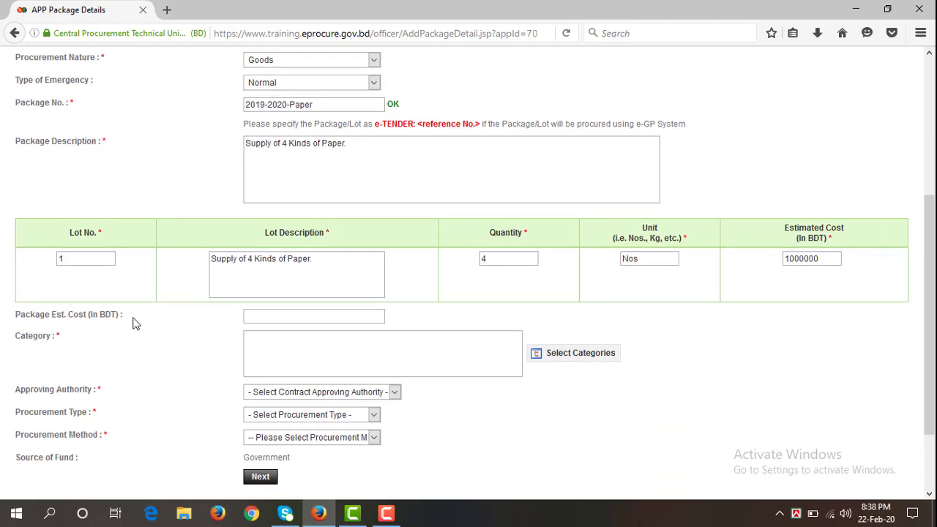
{"action": "left_click", "coordinate": [504, 316]}
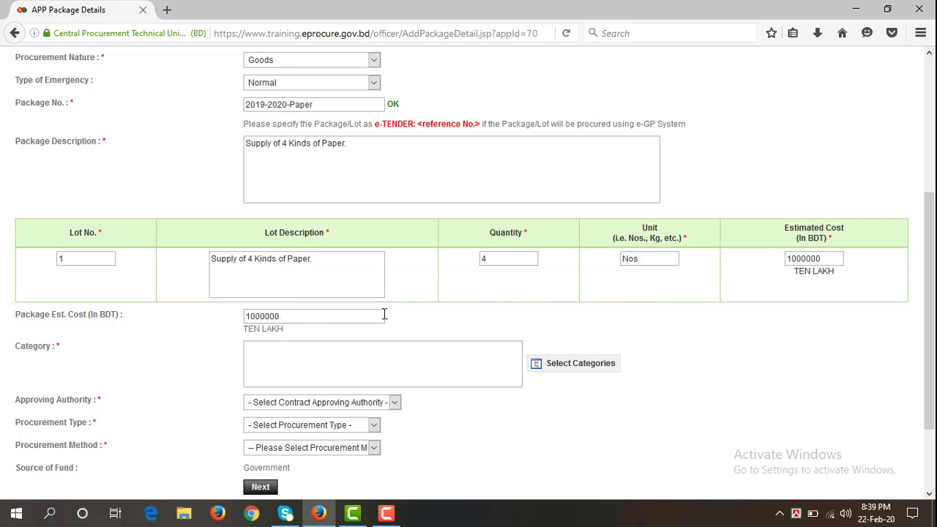
Step: Search the package categories for "paper" and assign only "Various types of pulp, paper and paper products" to the package
{"action": "scroll", "coordinate": [297, 360], "scroll_direction": "down", "scroll_amount": 3}
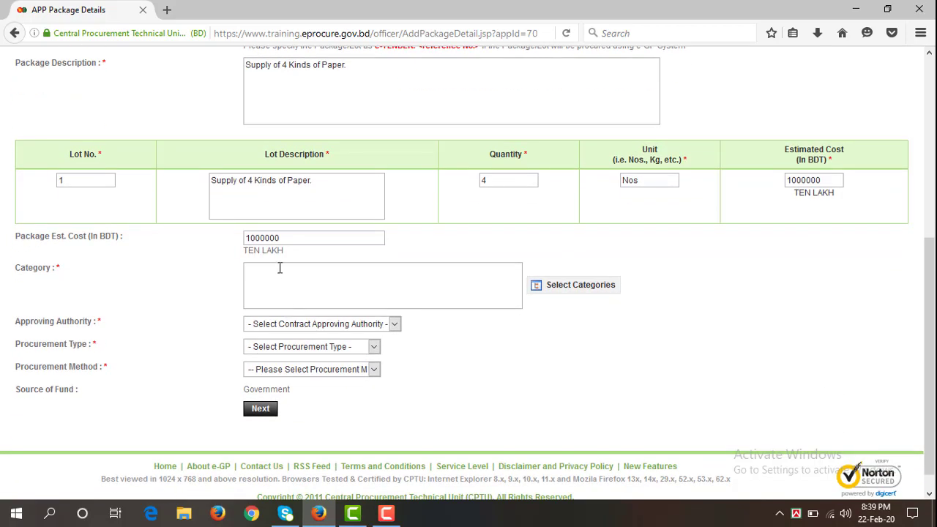
{"action": "left_click", "coordinate": [570, 289]}
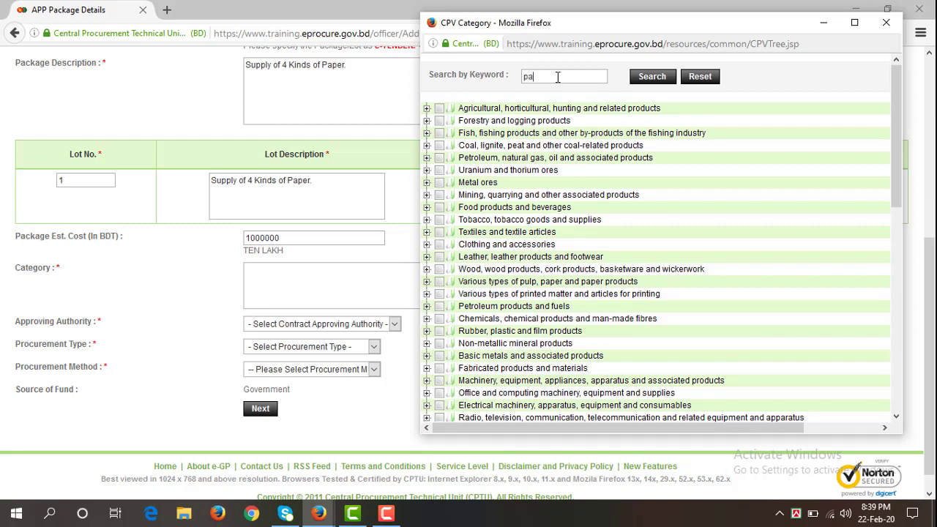
{"action": "left_click", "coordinate": [651, 77]}
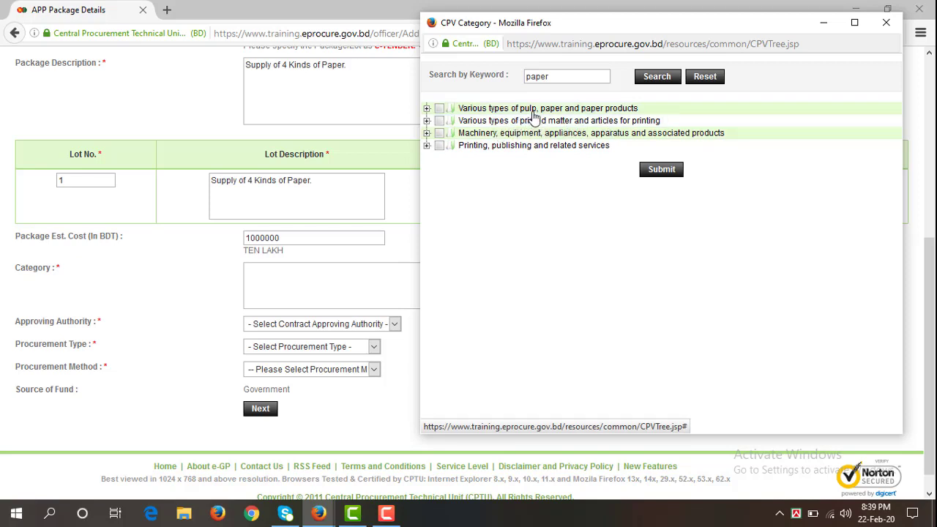
{"action": "left_click", "coordinate": [439, 147]}
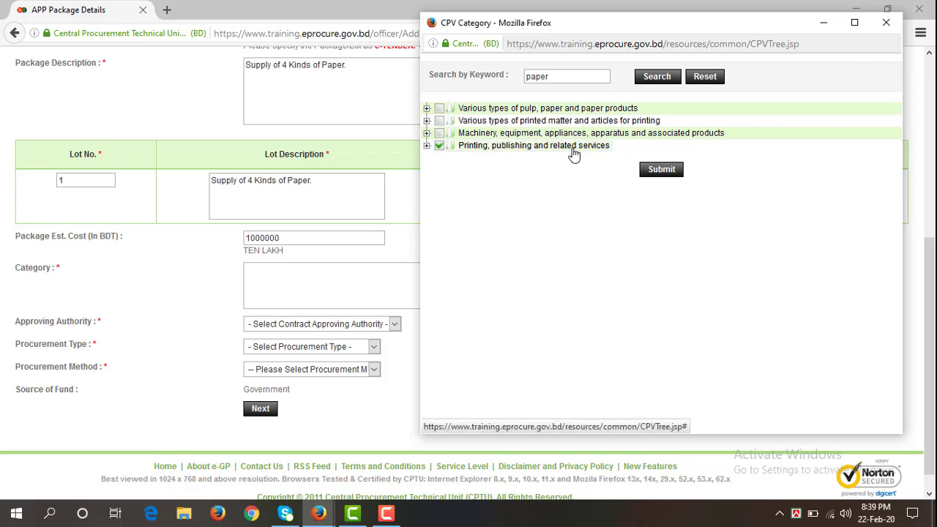
{"action": "left_click", "coordinate": [439, 145]}
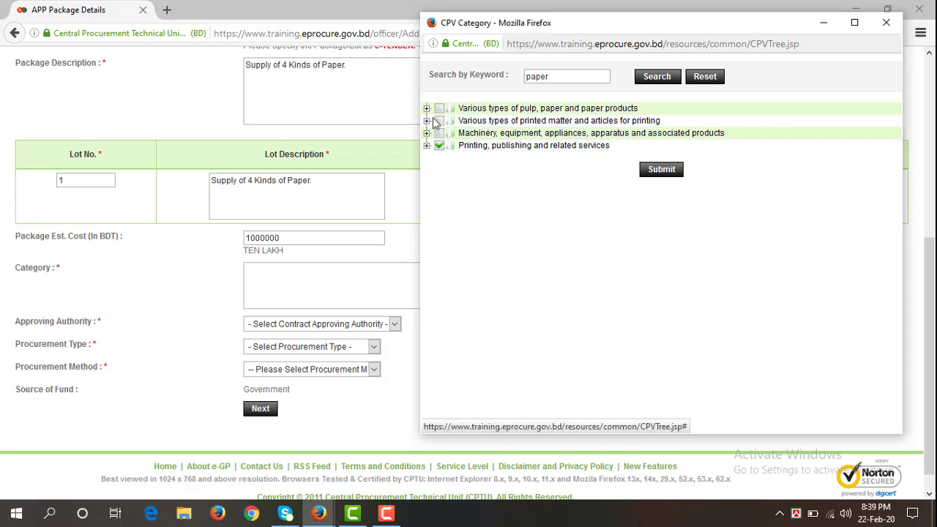
{"action": "left_click", "coordinate": [439, 108]}
{"action": "left_click", "coordinate": [661, 170]}
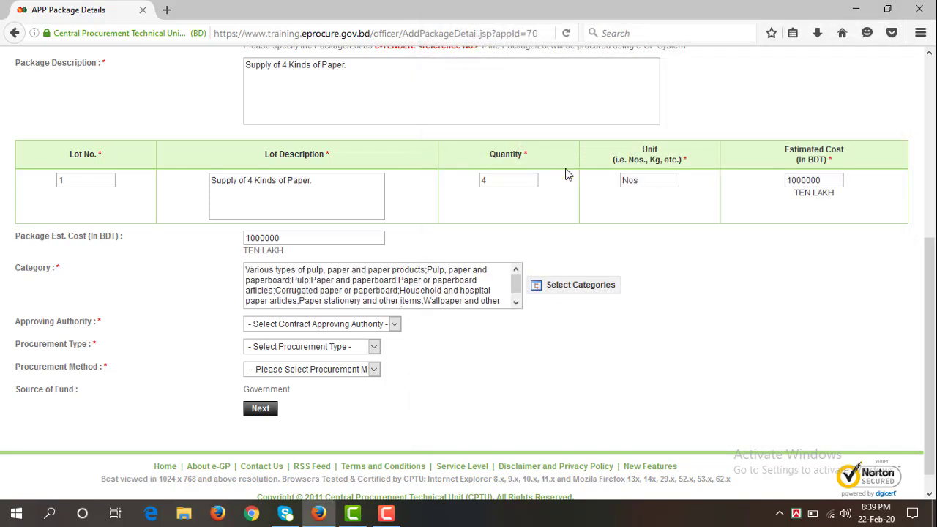
Step: Set the package's approving authority to HOPE and its procurement type to NCT
{"action": "scroll", "coordinate": [432, 257], "scroll_direction": "down", "scroll_amount": 1}
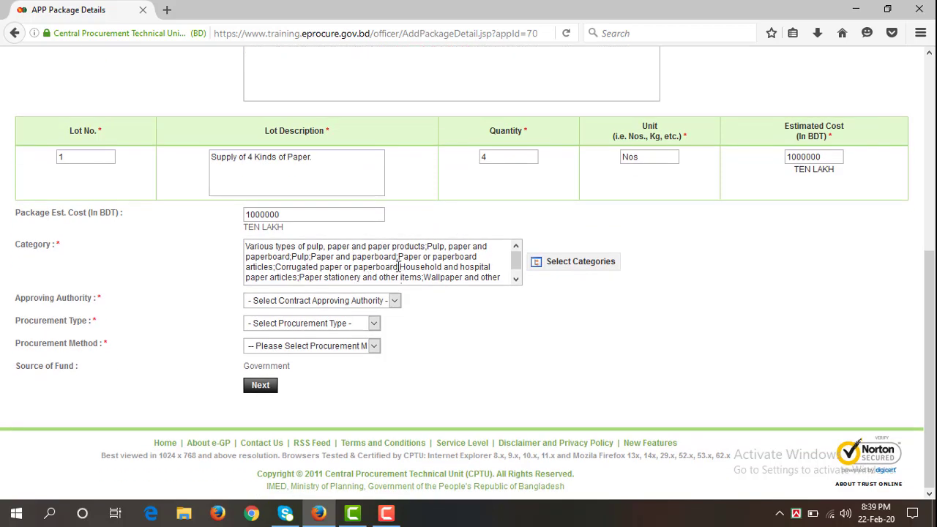
{"action": "left_click", "coordinate": [322, 300]}
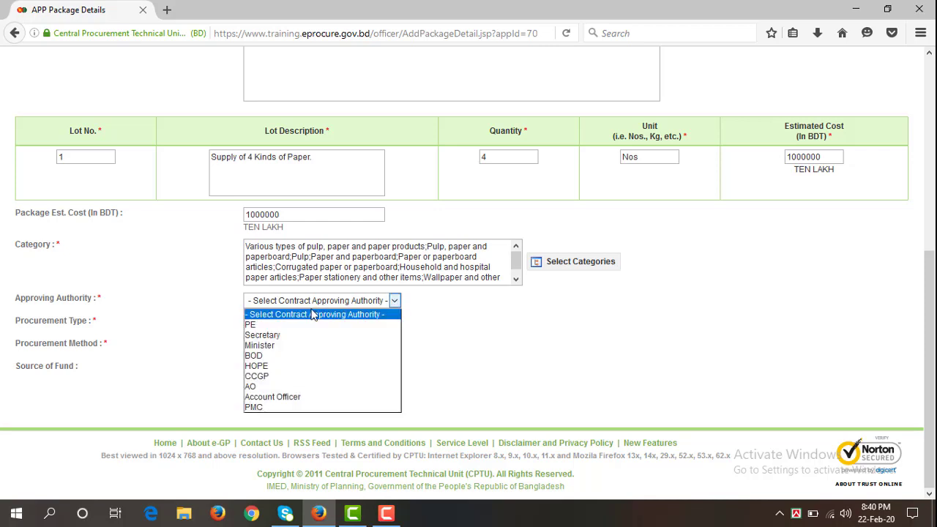
{"action": "left_click", "coordinate": [293, 365]}
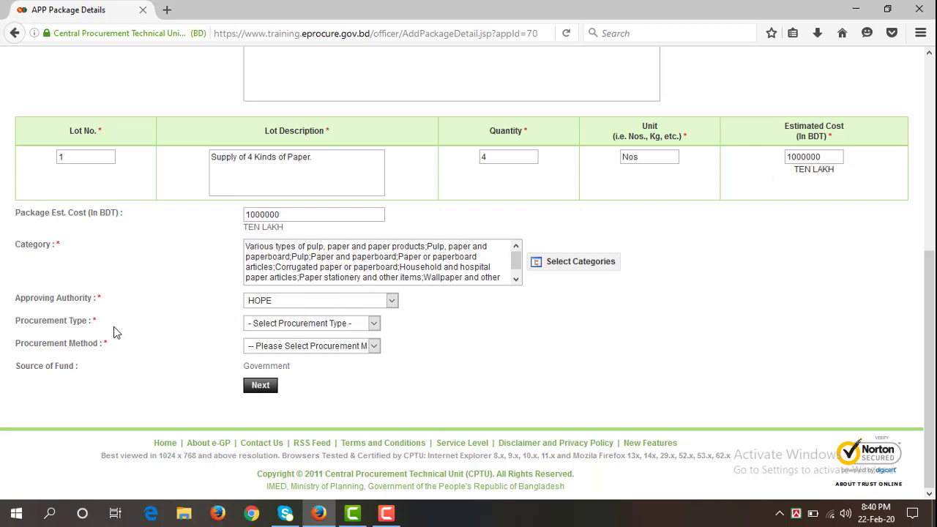
{"action": "left_click", "coordinate": [291, 329]}
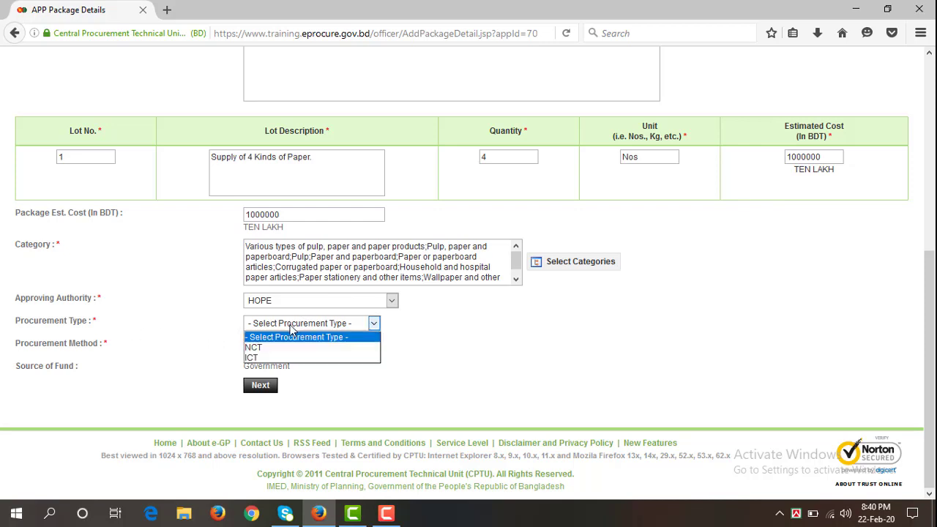
{"action": "left_click", "coordinate": [277, 346]}
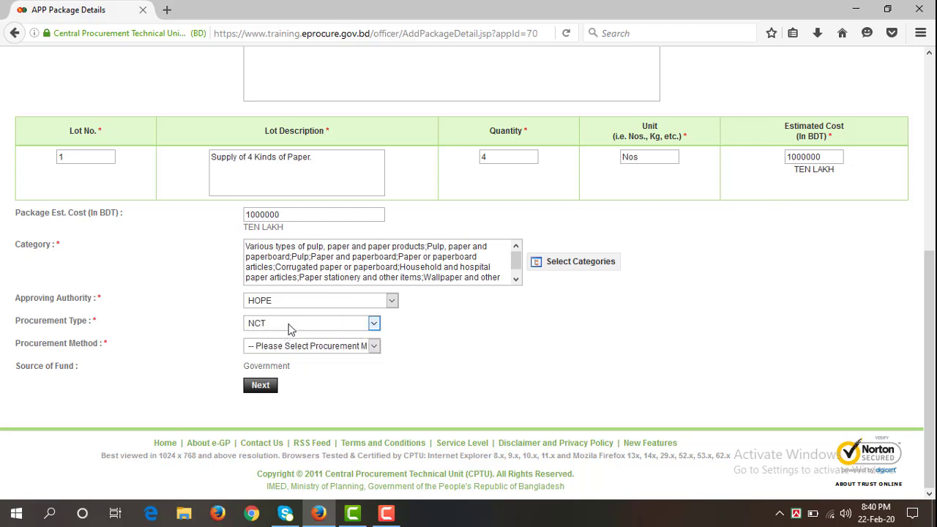
{"action": "left_click", "coordinate": [289, 328]}
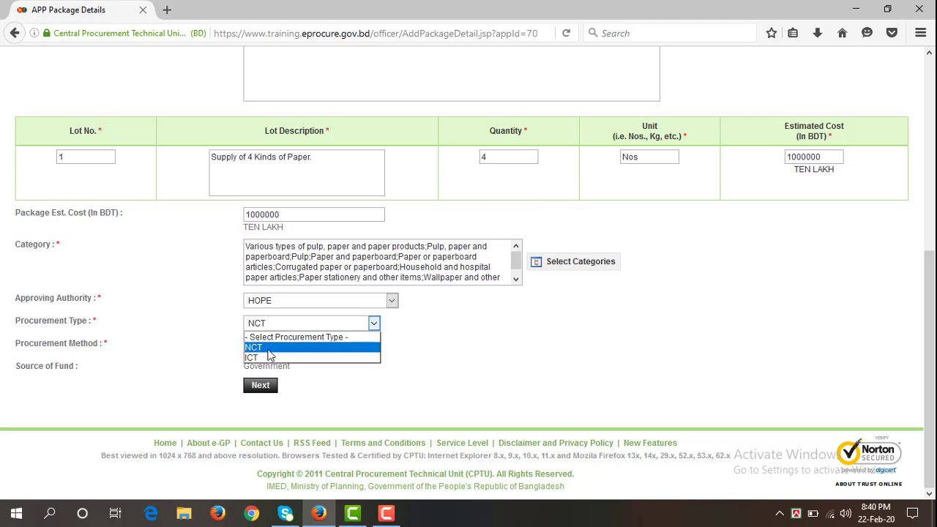
{"action": "left_click", "coordinate": [268, 349]}
{"action": "left_click", "coordinate": [277, 327]}
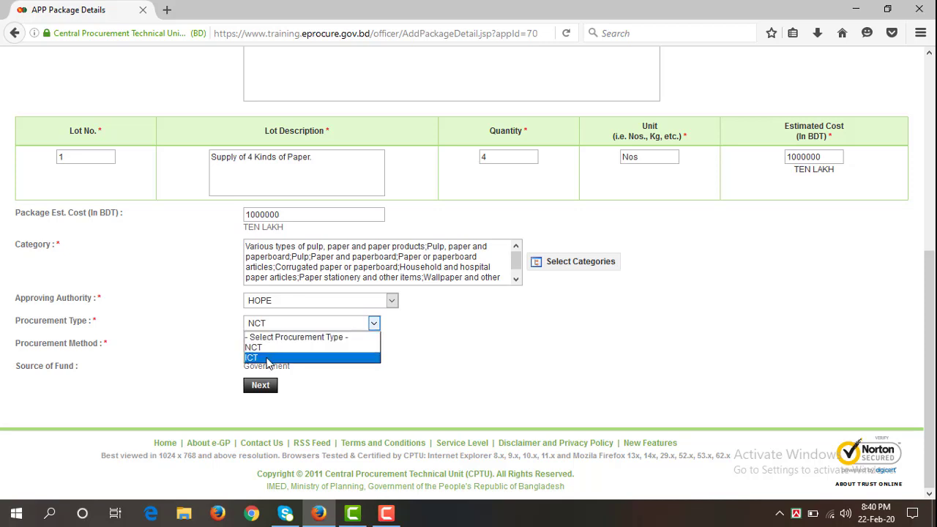
{"action": "left_click", "coordinate": [272, 327]}
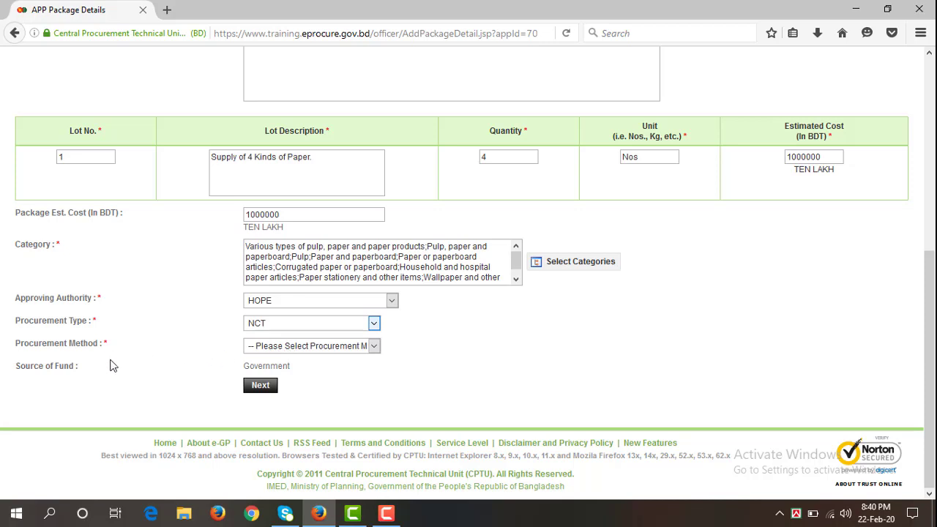
Step: Set the procurement method to Open Tendering Method and proceed to the package dates
{"action": "left_click", "coordinate": [290, 347]}
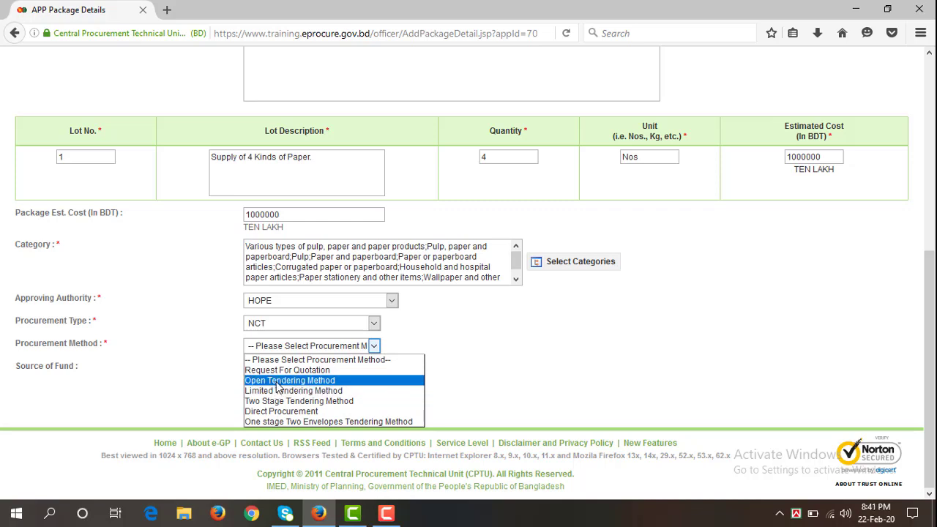
{"action": "left_click", "coordinate": [278, 381]}
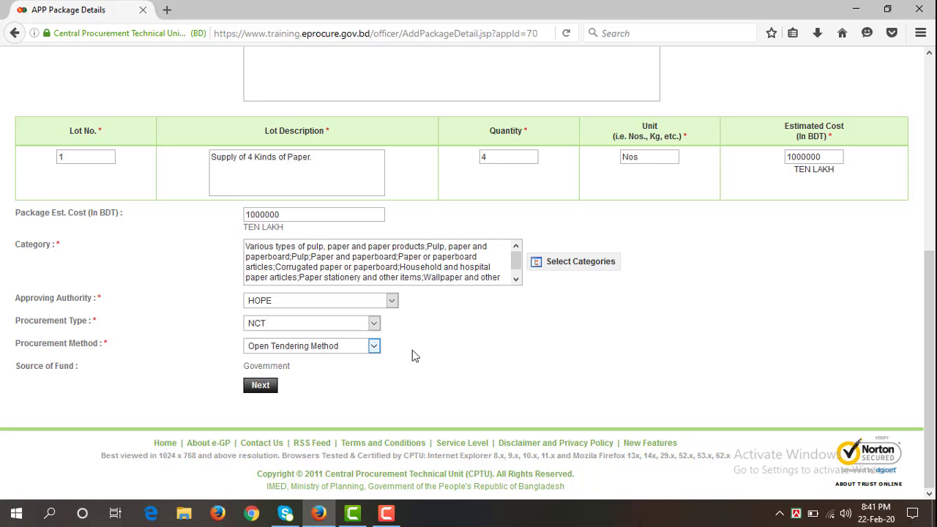
{"action": "scroll", "coordinate": [417, 333], "scroll_direction": "up", "scroll_amount": 3}
{"action": "scroll", "coordinate": [381, 344], "scroll_direction": "down", "scroll_amount": 3}
{"action": "left_click", "coordinate": [261, 387]}
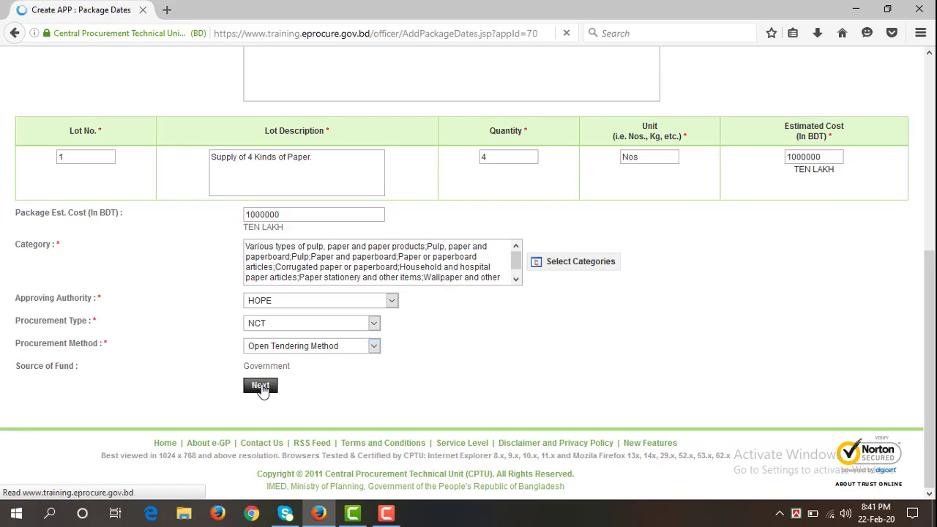
Step: Try to set the expected date of IFT advertisement on the e-GP website to the current date, 22 February 2020
{"action": "scroll", "coordinate": [351, 300], "scroll_direction": "down", "scroll_amount": 3}
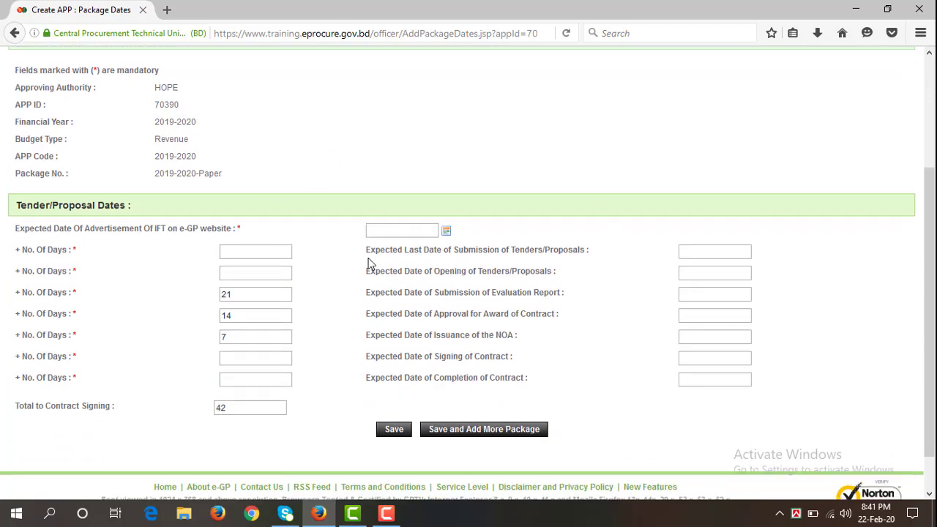
{"action": "scroll", "coordinate": [369, 260], "scroll_direction": "up", "scroll_amount": 3}
{"action": "scroll", "coordinate": [439, 256], "scroll_direction": "down", "scroll_amount": 3}
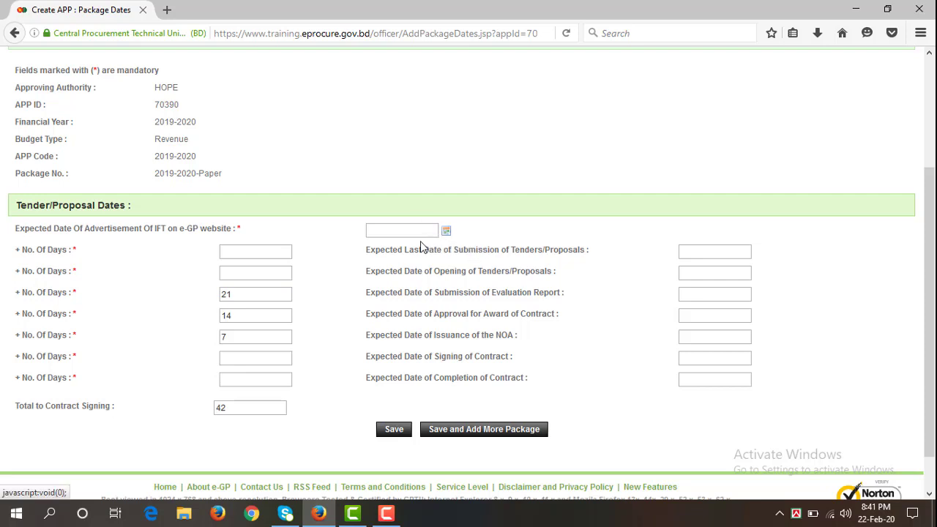
{"action": "left_click", "coordinate": [446, 233]}
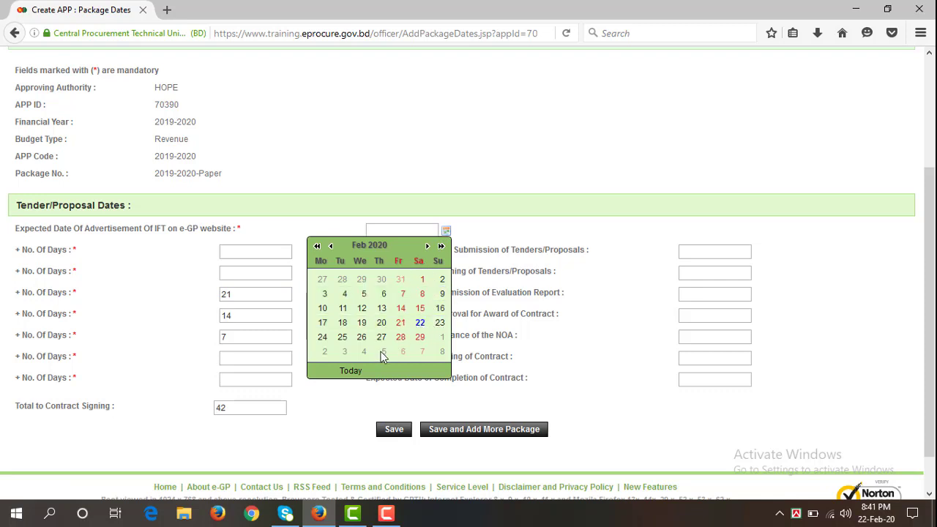
{"action": "left_click", "coordinate": [349, 371]}
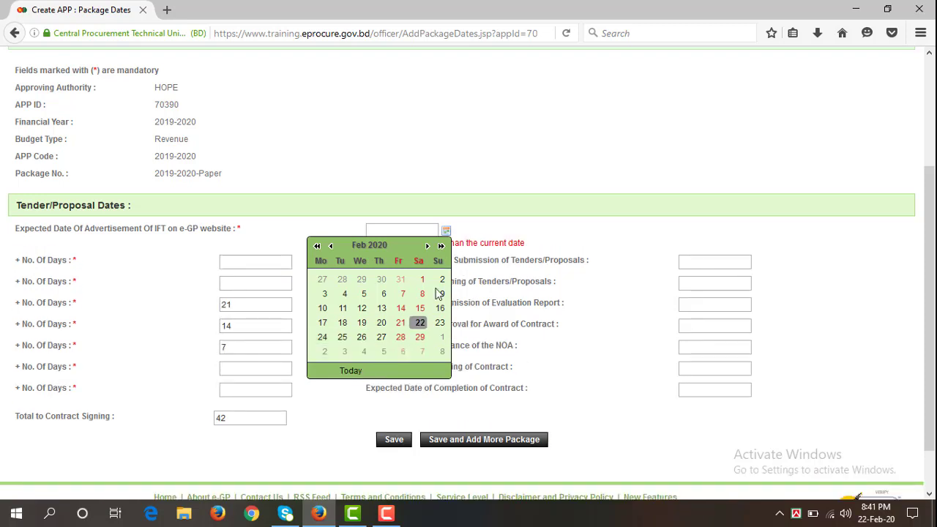
{"action": "left_click", "coordinate": [419, 323]}
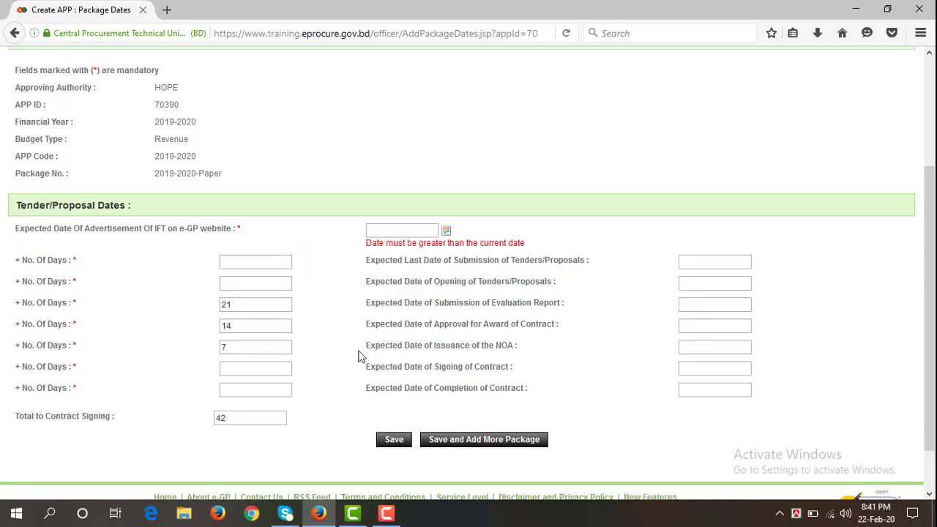
Step: Set the expected IFT advertisement date to 23/02/2020 and allow 14 days until the last date of tender submission
{"action": "left_click", "coordinate": [445, 231]}
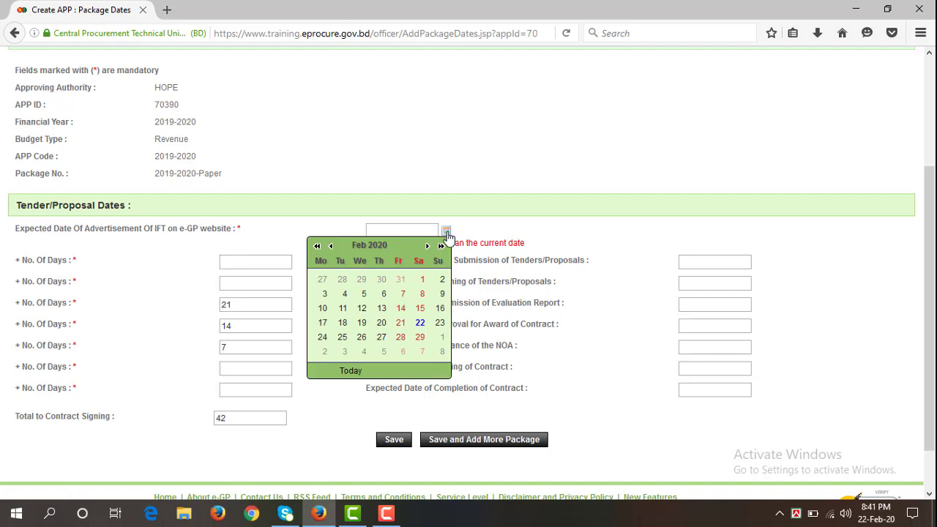
{"action": "left_click", "coordinate": [440, 323]}
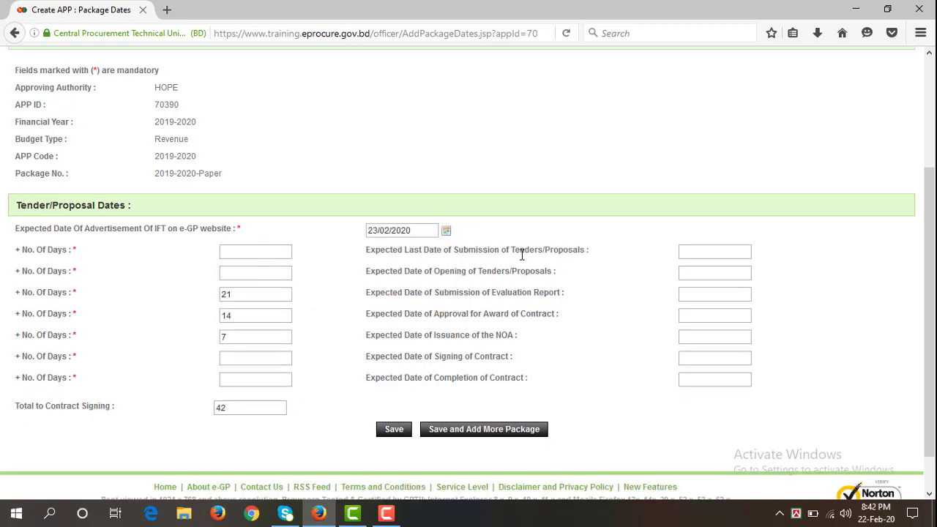
{"action": "left_click", "coordinate": [257, 253]}
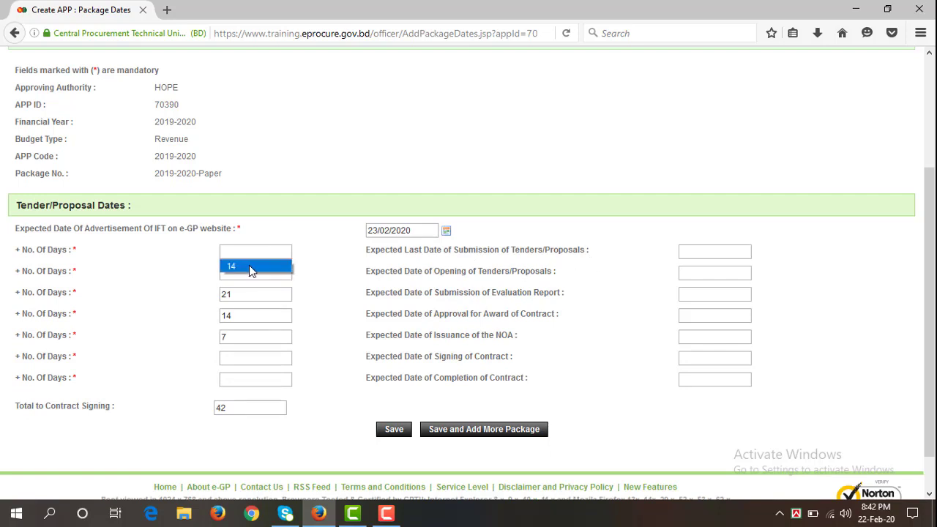
{"action": "left_click", "coordinate": [249, 266]}
Step: Set the number of days to 0 for the opening of tenders and 21 for the signing of contract
{"action": "left_click", "coordinate": [238, 276]}
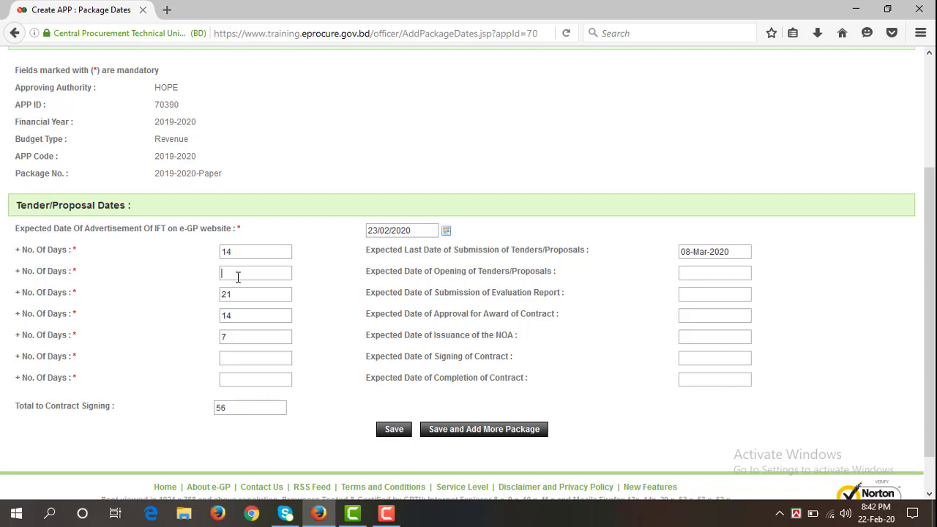
{"action": "type", "text": "0"}
{"action": "left_click", "coordinate": [317, 277]}
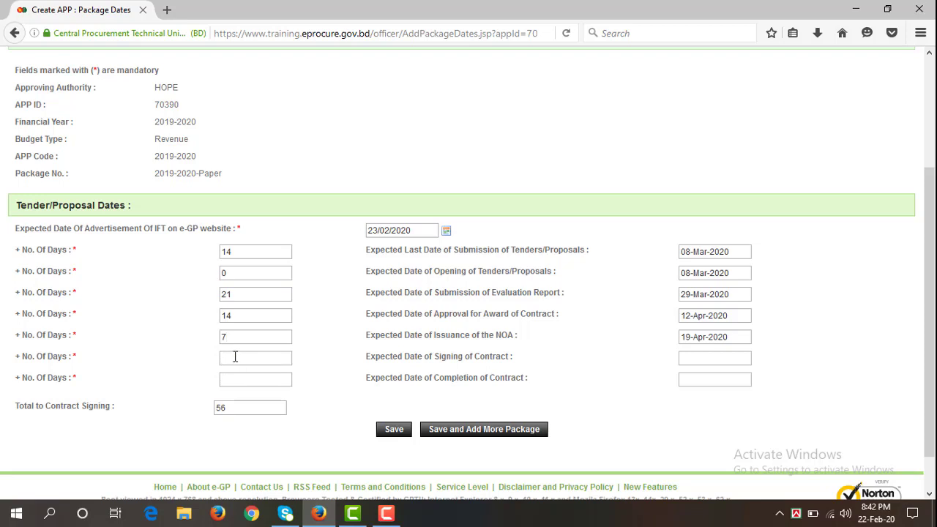
{"action": "type", "text": "21"}
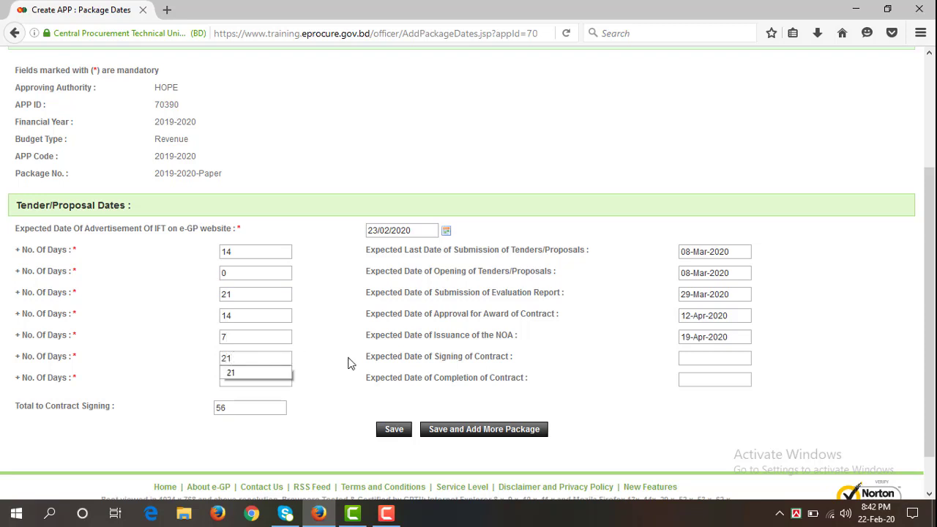
{"action": "left_click", "coordinate": [327, 353]}
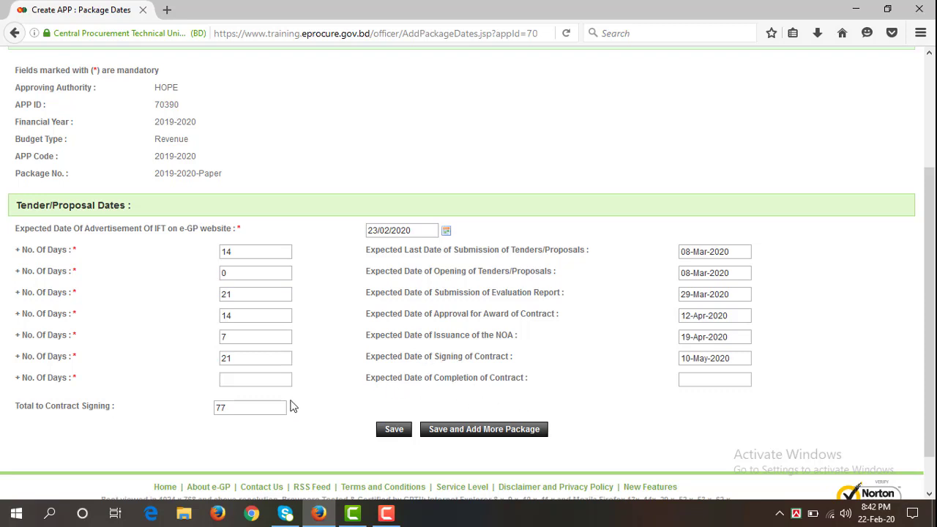
Step: Fill in the number of days until contract completion with the suggested entry and save the package dates
{"action": "left_click", "coordinate": [232, 377]}
{"action": "left_click", "coordinate": [233, 393]}
{"action": "left_click", "coordinate": [393, 432]}
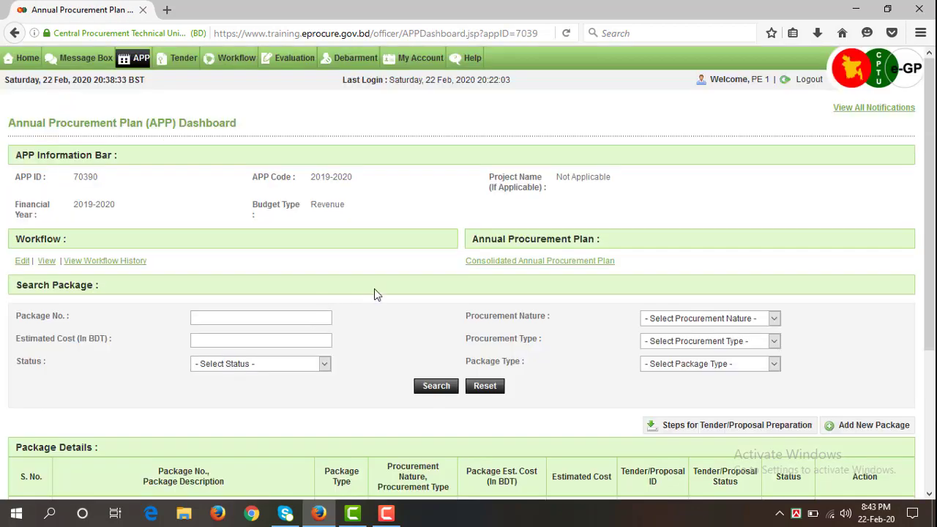
Step: Open the workflow file processing form for the pending 2019-2020-Paper package
{"action": "scroll", "coordinate": [376, 292], "scroll_direction": "down", "scroll_amount": 3}
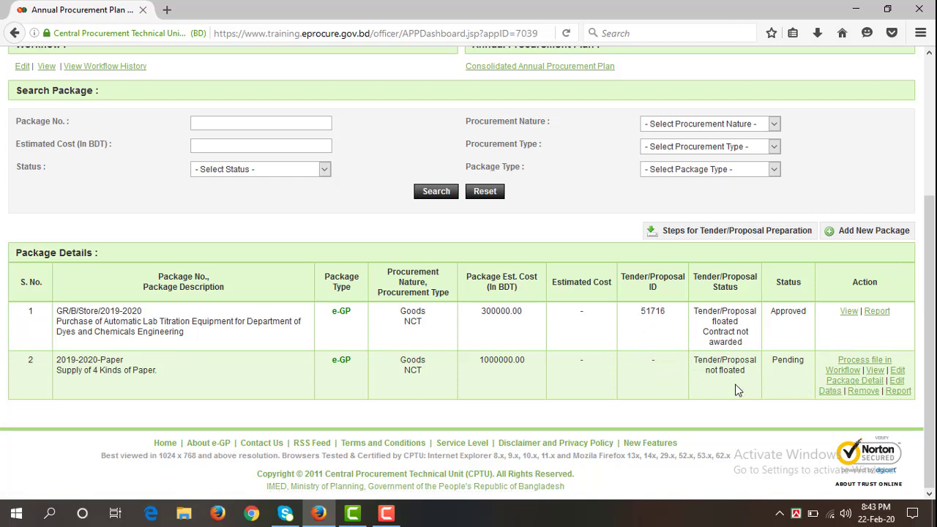
{"action": "left_click", "coordinate": [866, 363]}
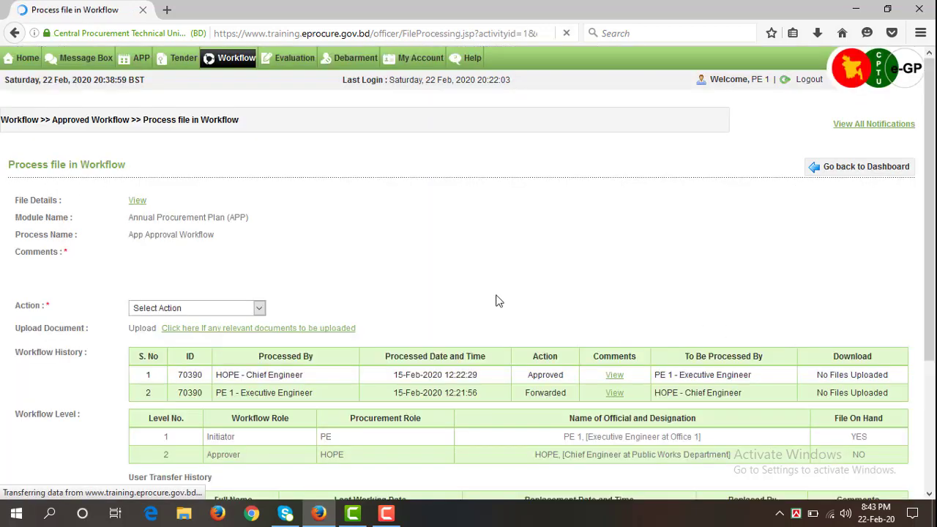
{"action": "scroll", "coordinate": [439, 309], "scroll_direction": "down", "scroll_amount": 2}
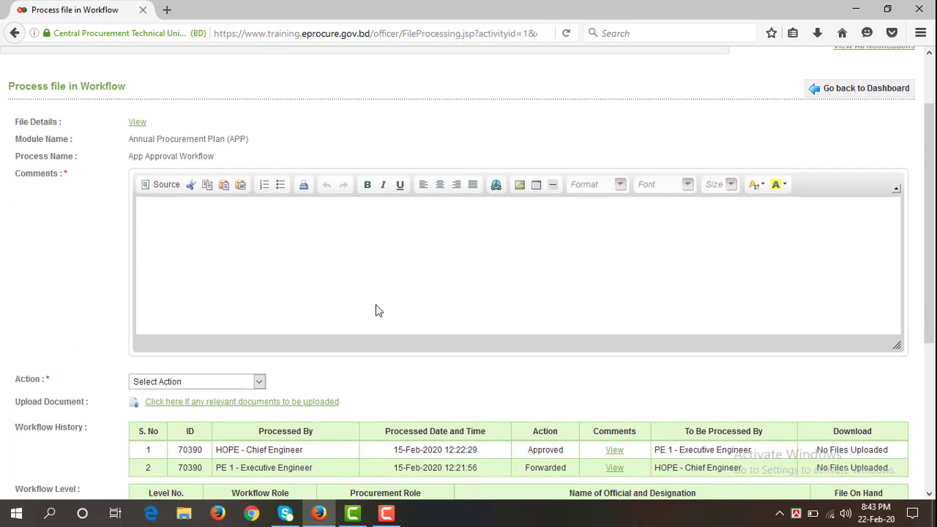
Step: Enter the workflow comment "Dear Sir," followed by "Please Approve the Workflow" on a new line
{"action": "left_click", "coordinate": [180, 214]}
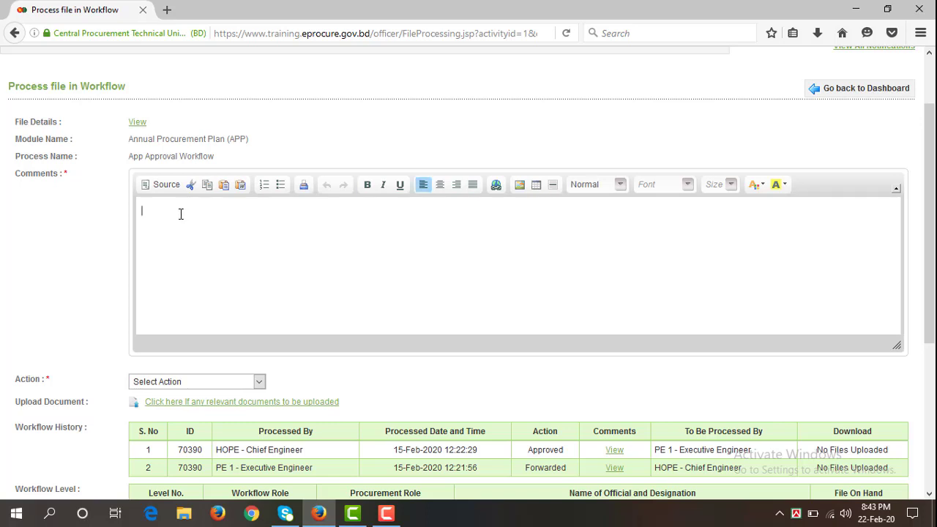
{"action": "scroll", "coordinate": [183, 211], "scroll_direction": "up", "scroll_amount": 2}
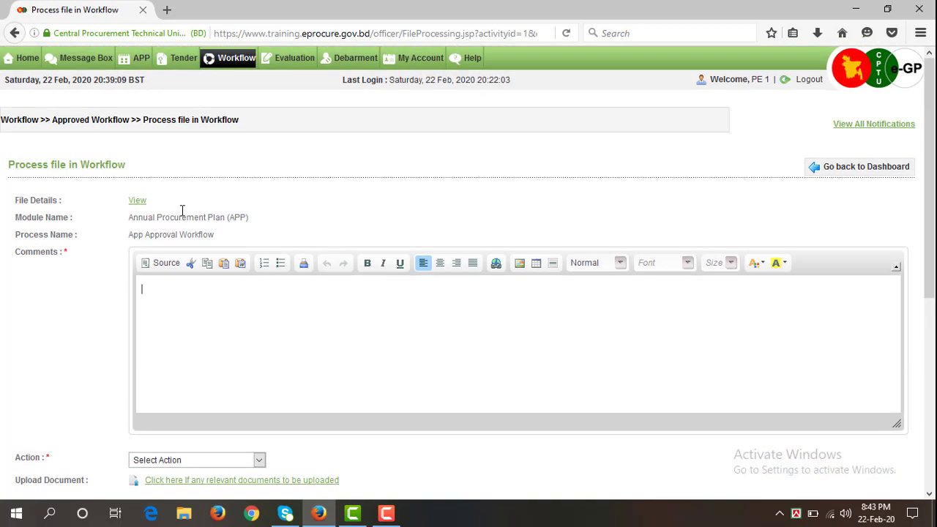
{"action": "scroll", "coordinate": [212, 234], "scroll_direction": "down", "scroll_amount": 6}
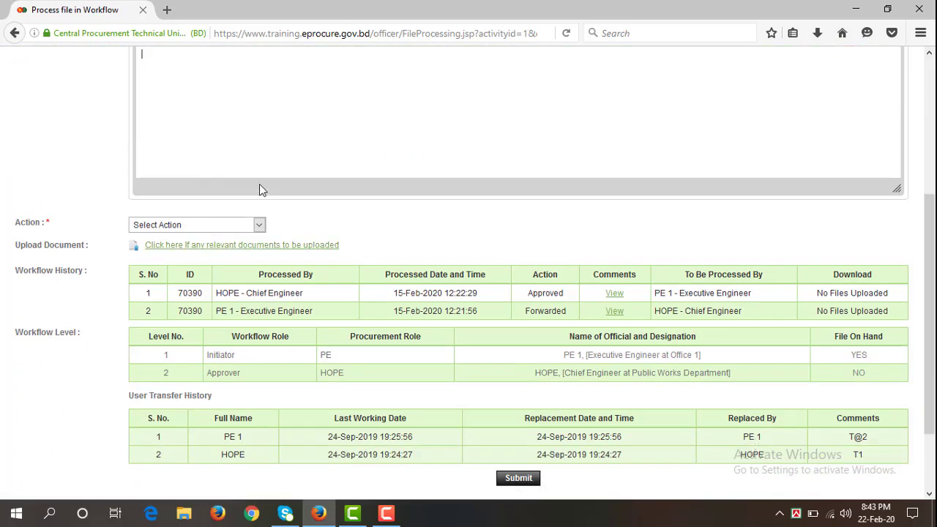
{"action": "scroll", "coordinate": [311, 203], "scroll_direction": "up", "scroll_amount": 4}
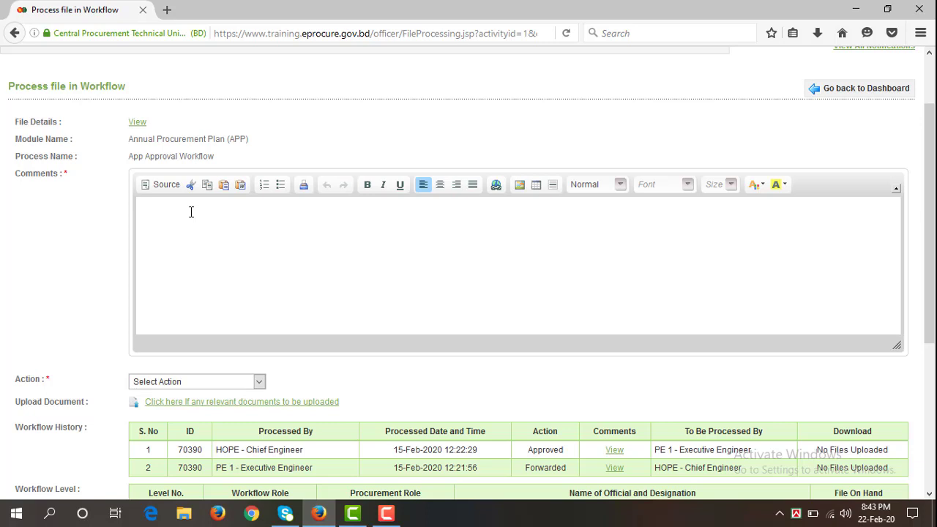
{"action": "type", "text": "Dear Sir,"}
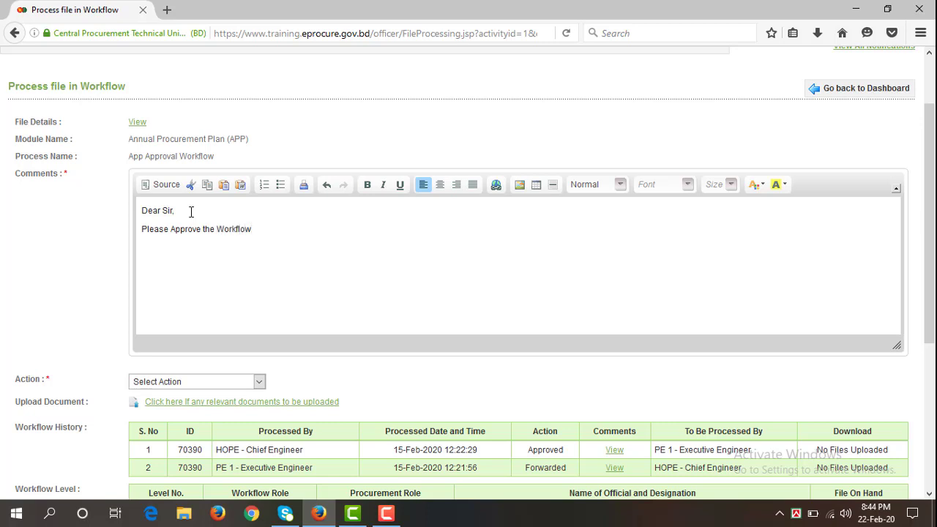
Step: Set the workflow action to Forward, submit the file to the approver and check the package list on the APP dashboard
{"action": "left_click", "coordinate": [194, 380]}
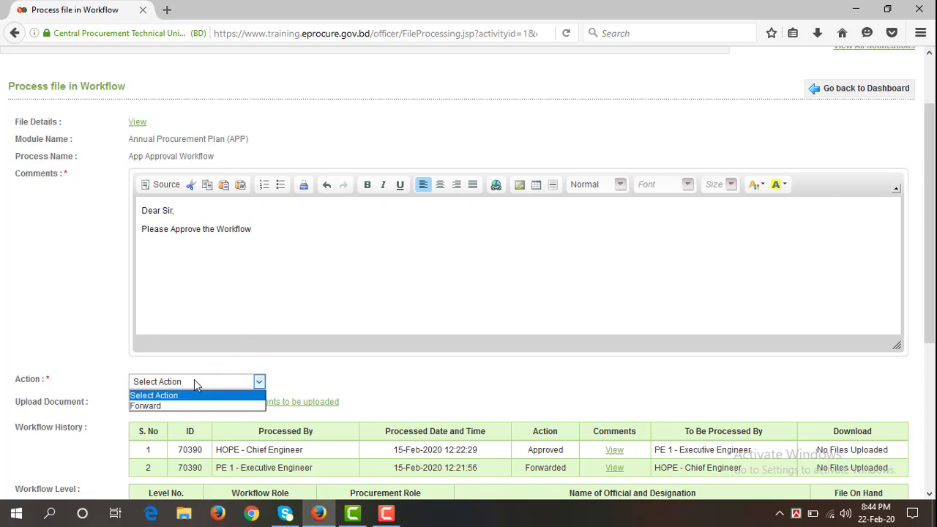
{"action": "left_click", "coordinate": [189, 396]}
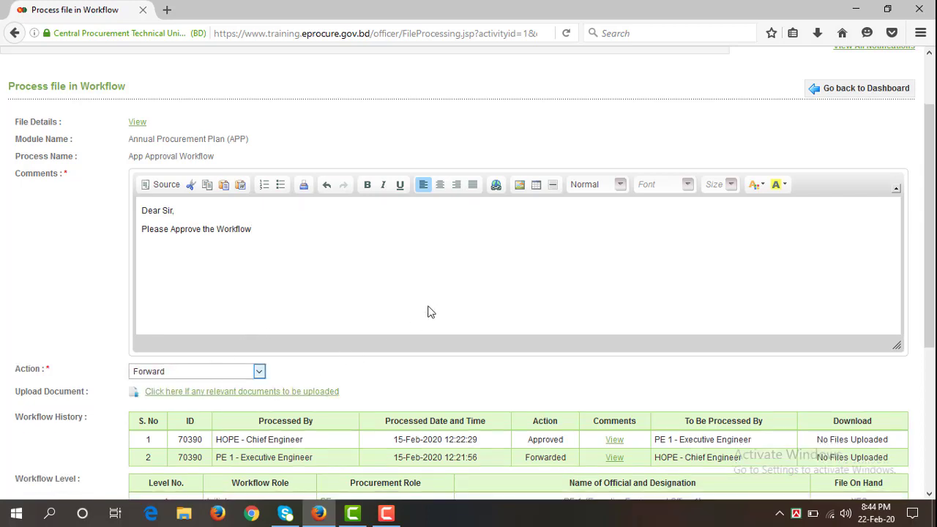
{"action": "scroll", "coordinate": [429, 310], "scroll_direction": "down", "scroll_amount": 3}
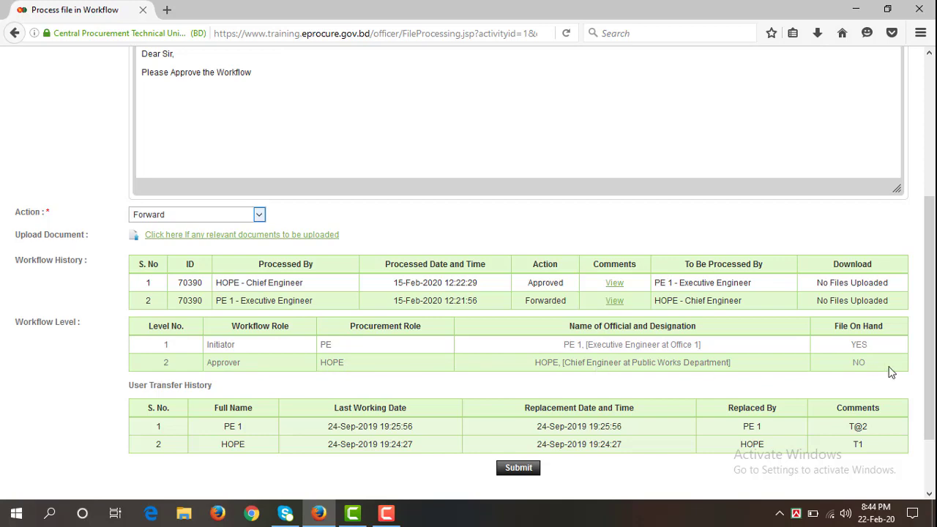
{"action": "scroll", "coordinate": [577, 401], "scroll_direction": "down", "scroll_amount": 3}
{"action": "left_click", "coordinate": [519, 393]}
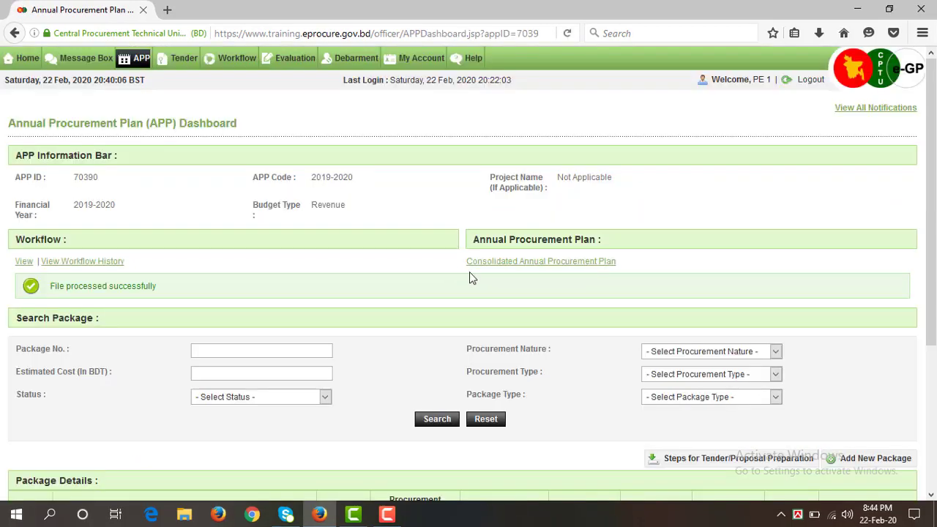
{"action": "scroll", "coordinate": [487, 295], "scroll_direction": "down", "scroll_amount": 5}
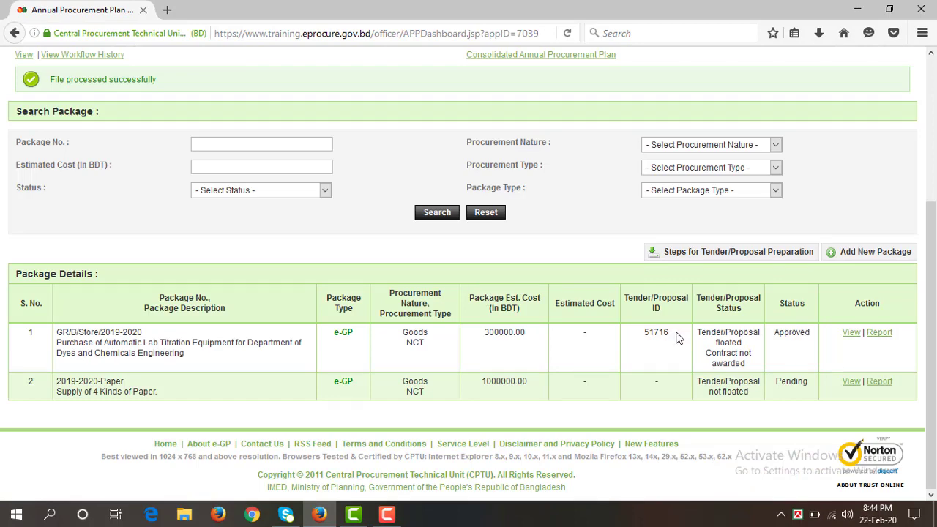
{"action": "scroll", "coordinate": [678, 326], "scroll_direction": "up", "scroll_amount": 2}
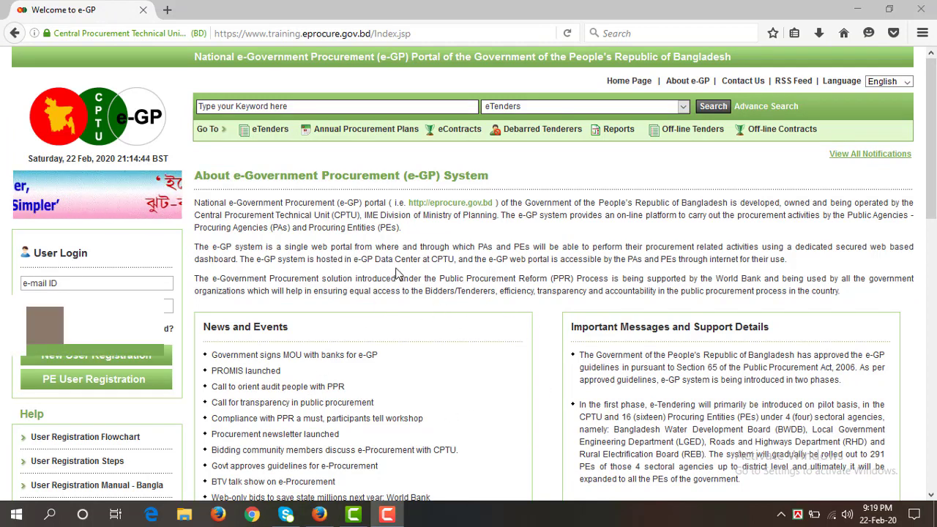
Step: Log in to the e-GP portal with the HOPE approver's account e-mail
{"action": "left_click", "coordinate": [58, 283]}
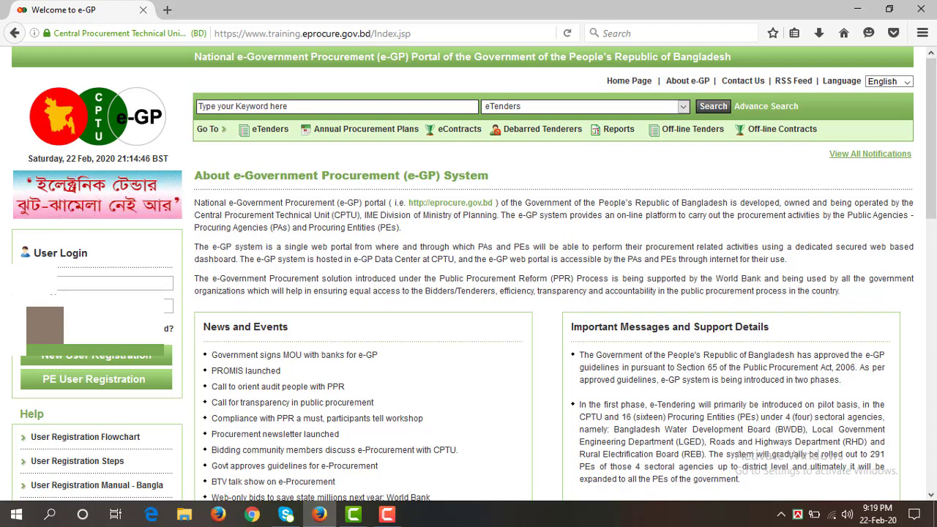
{"action": "type", "text": "wd.gov.bd"}
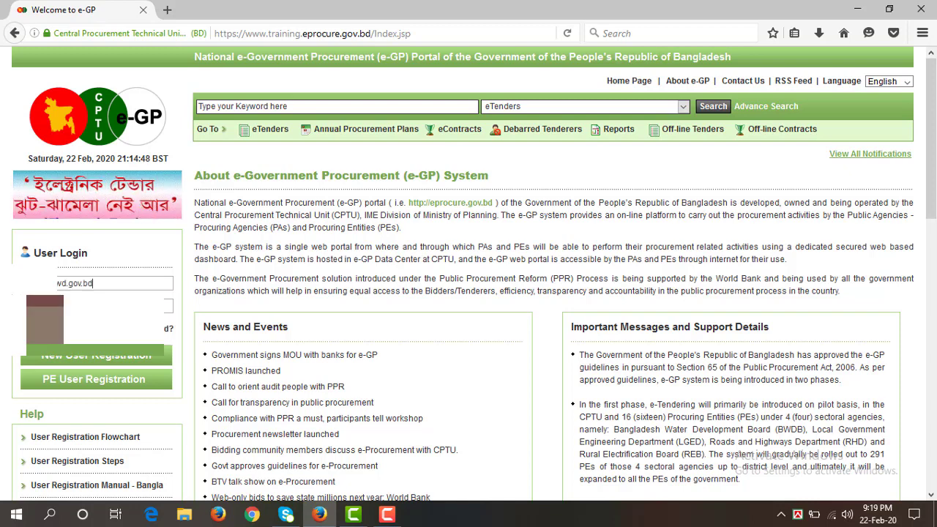
{"action": "key", "text": "Return"}
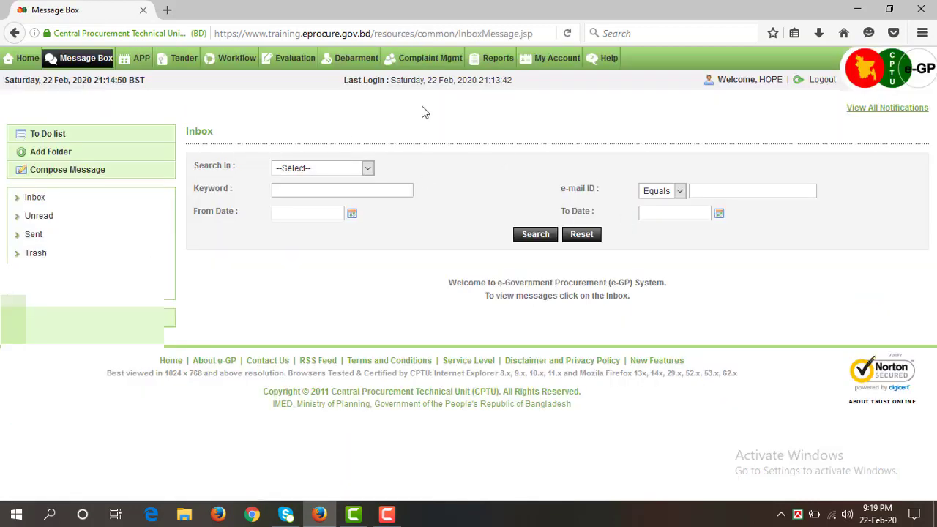
Step: Open the pending App Approval Workflow task for APP ID 70390, forwarded on 22-Feb-2020, for processing
{"action": "mouse_move", "coordinate": [238, 65]}
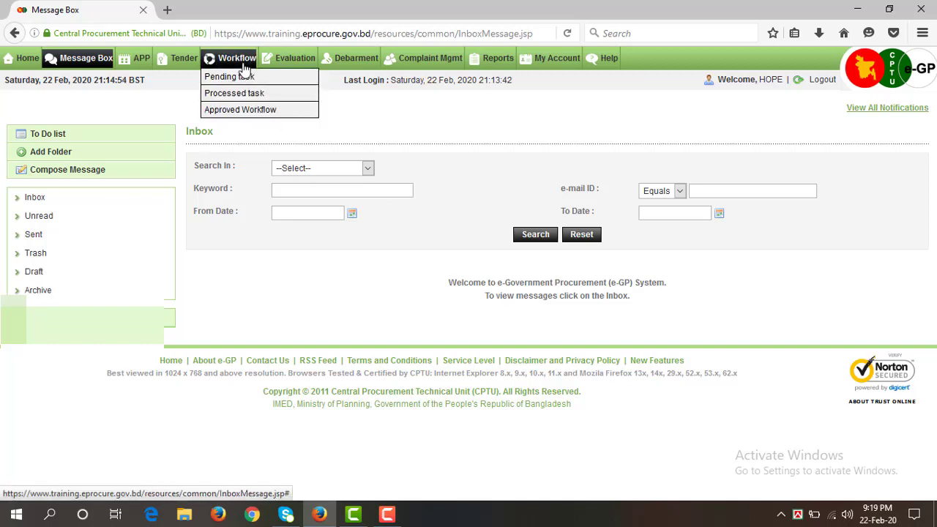
{"action": "left_click", "coordinate": [237, 79]}
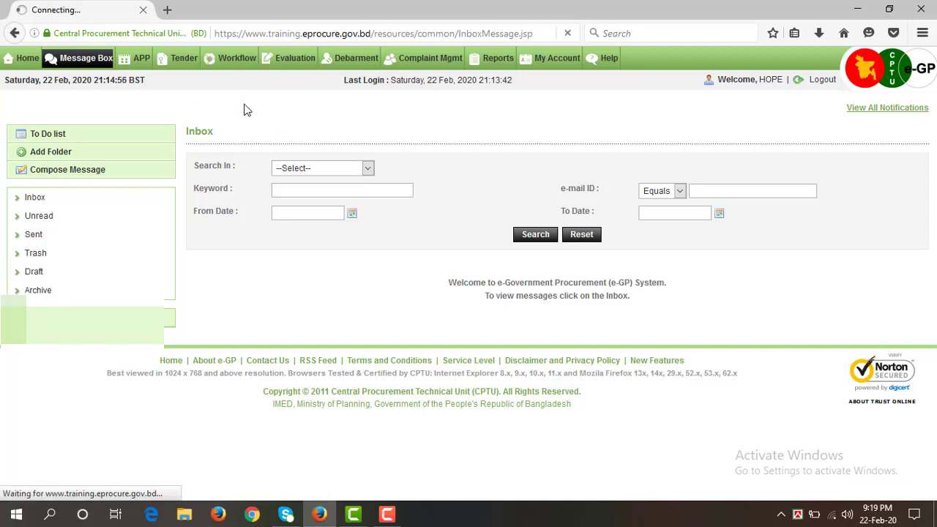
{"action": "scroll", "coordinate": [396, 256], "scroll_direction": "down", "scroll_amount": 3}
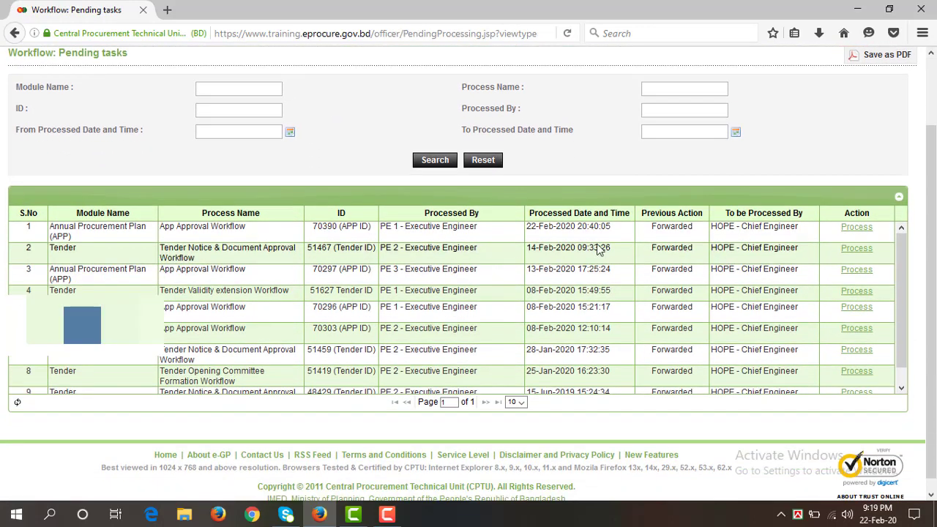
{"action": "left_click_drag", "start_coordinate": [526, 226], "coordinate": [605, 232]}
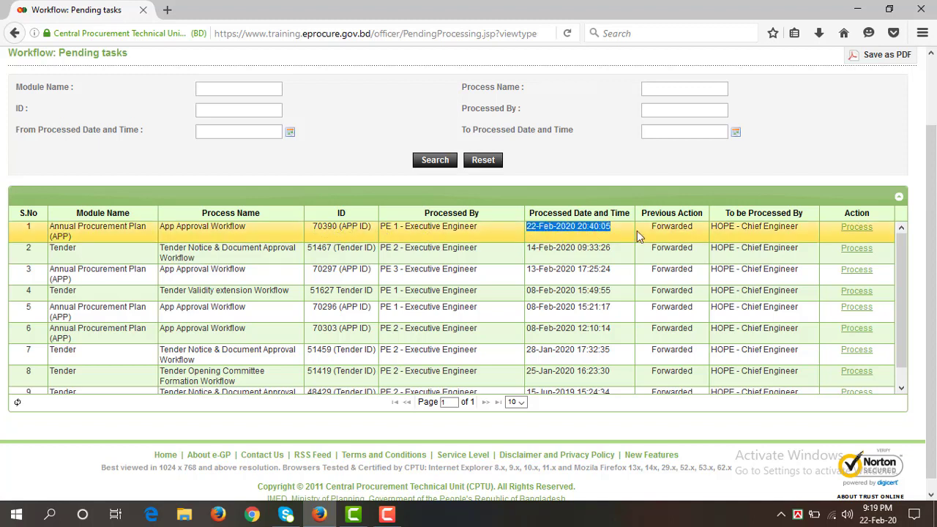
{"action": "left_click", "coordinate": [857, 231]}
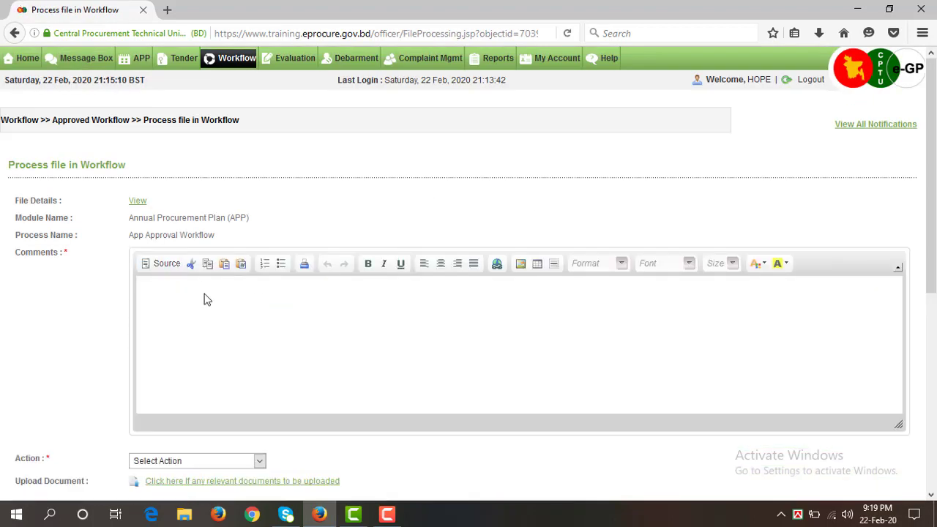
Step: Enter the comment "Approve" and set the workflow action to Approve
{"action": "scroll", "coordinate": [238, 292], "scroll_direction": "down", "scroll_amount": 2}
{"action": "left_click", "coordinate": [196, 223]}
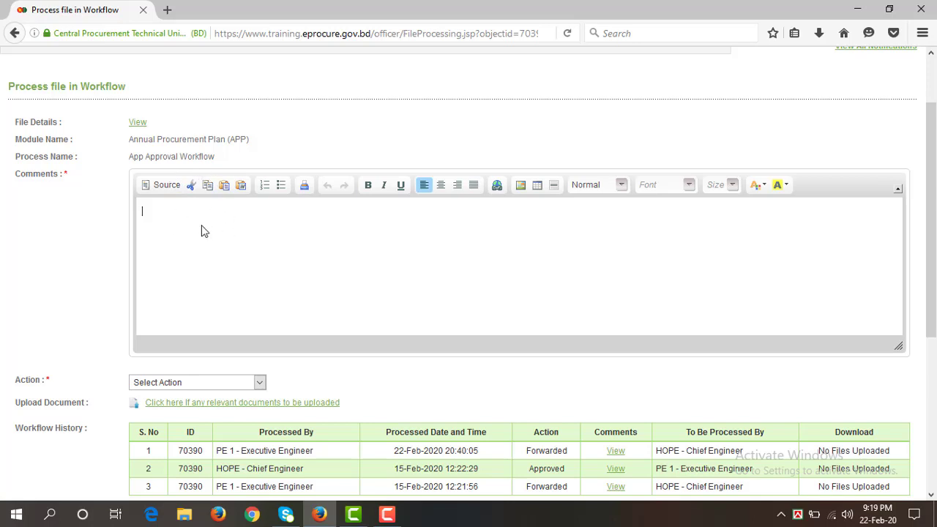
{"action": "type", "text": "Approve"}
{"action": "scroll", "coordinate": [237, 263], "scroll_direction": "down", "scroll_amount": 2}
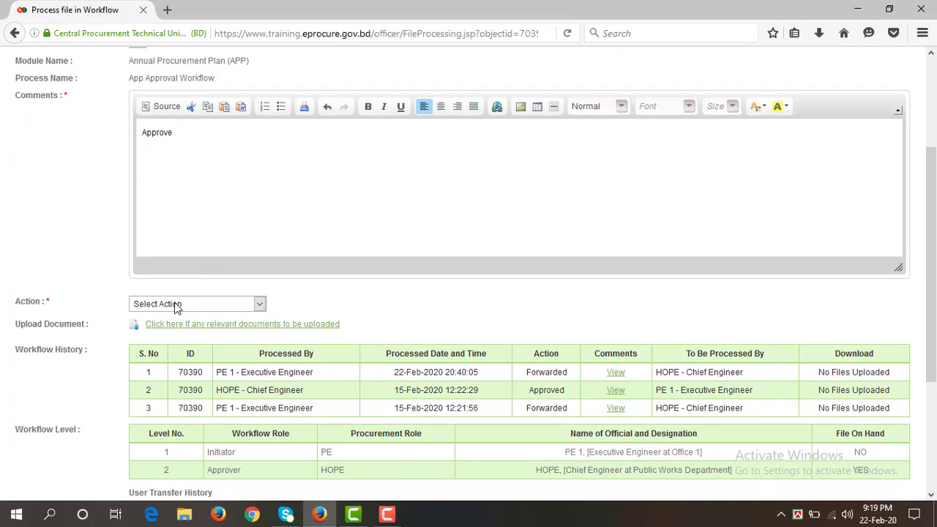
{"action": "left_click", "coordinate": [195, 304]}
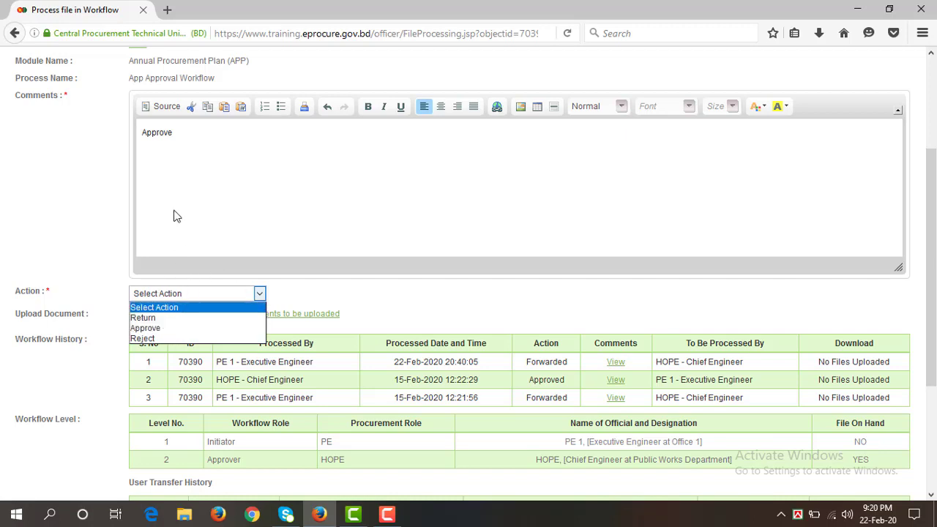
{"action": "left_click", "coordinate": [166, 327]}
{"action": "scroll", "coordinate": [471, 278], "scroll_direction": "down", "scroll_amount": 3}
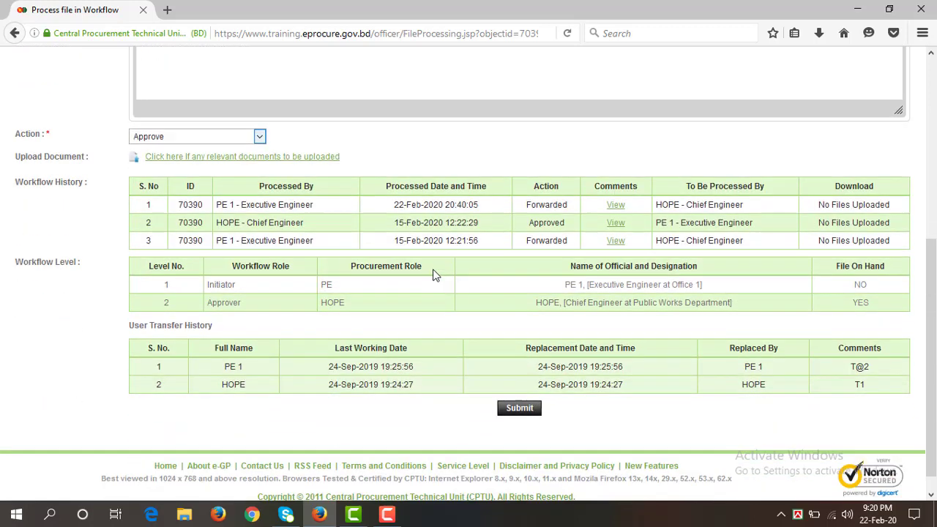